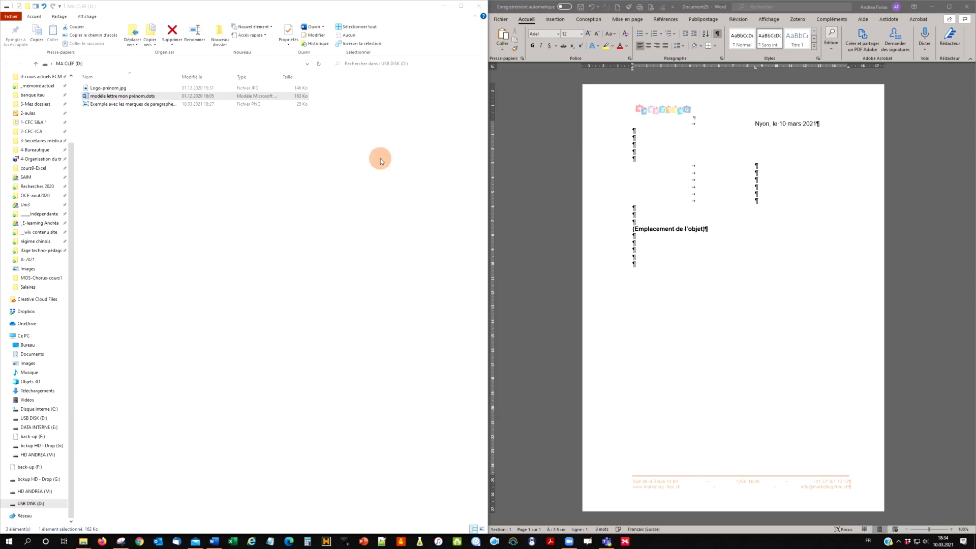
Preview the logo image, the letter template and the example picture with paragraph marks in the MA CLEF (D:) drive.
click(104, 89)
click(36, 8)
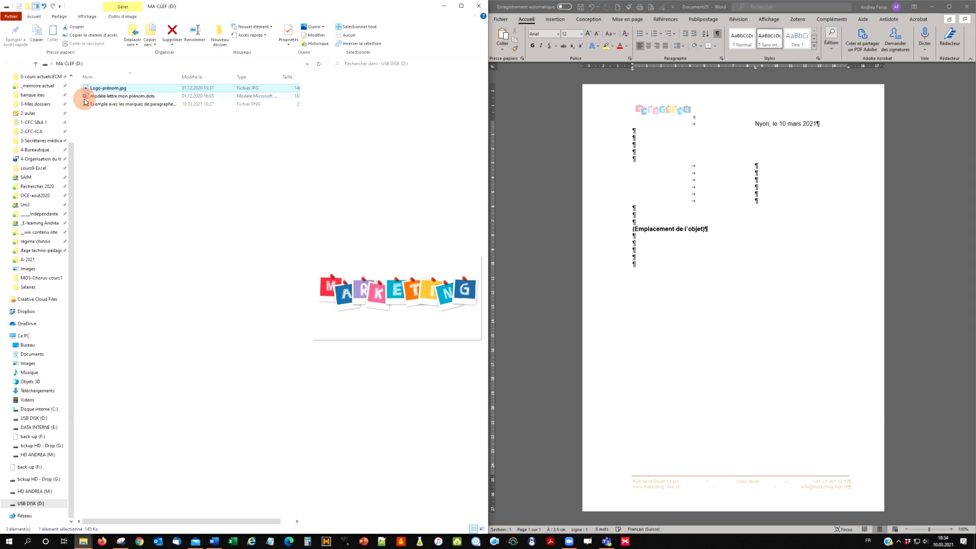
click(91, 96)
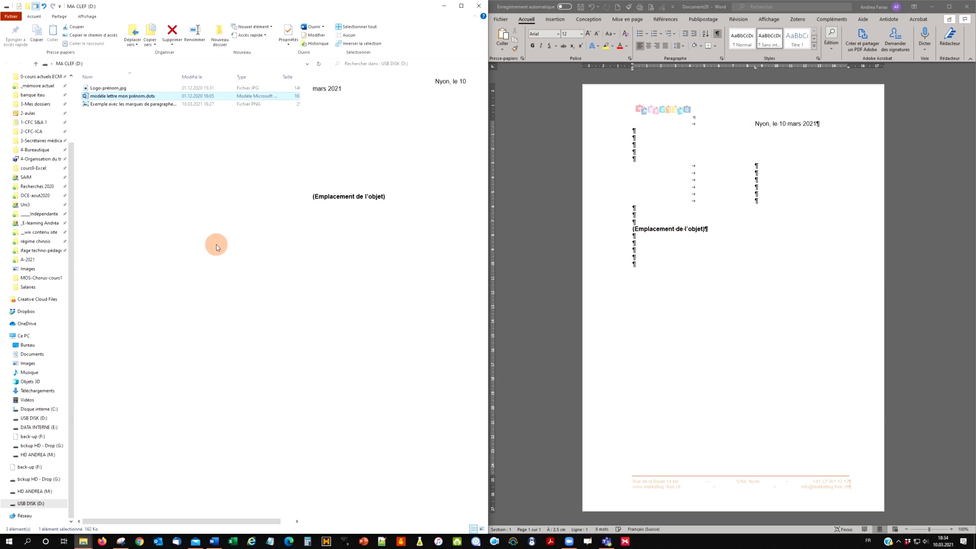
click(123, 105)
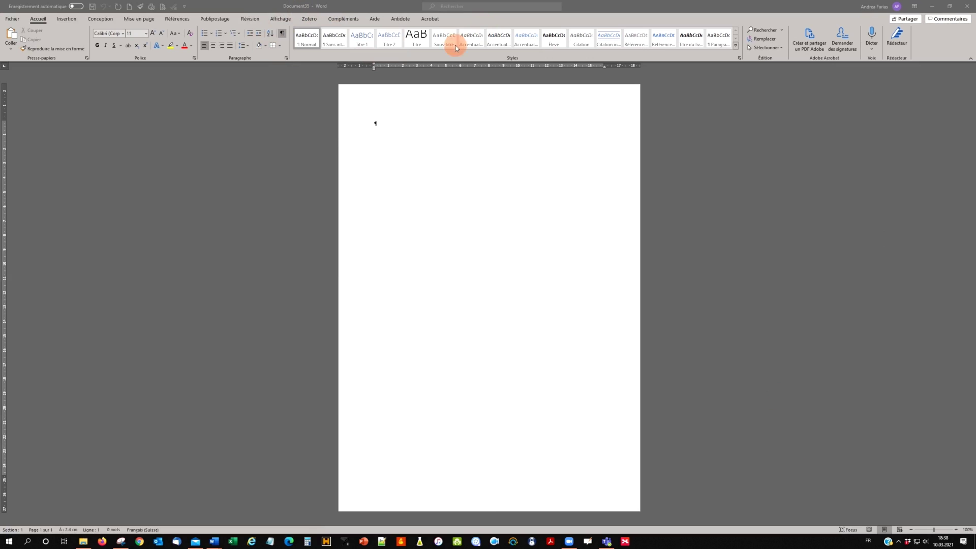
Set the blank document's left page margin to 3.5 cm.
click(374, 124)
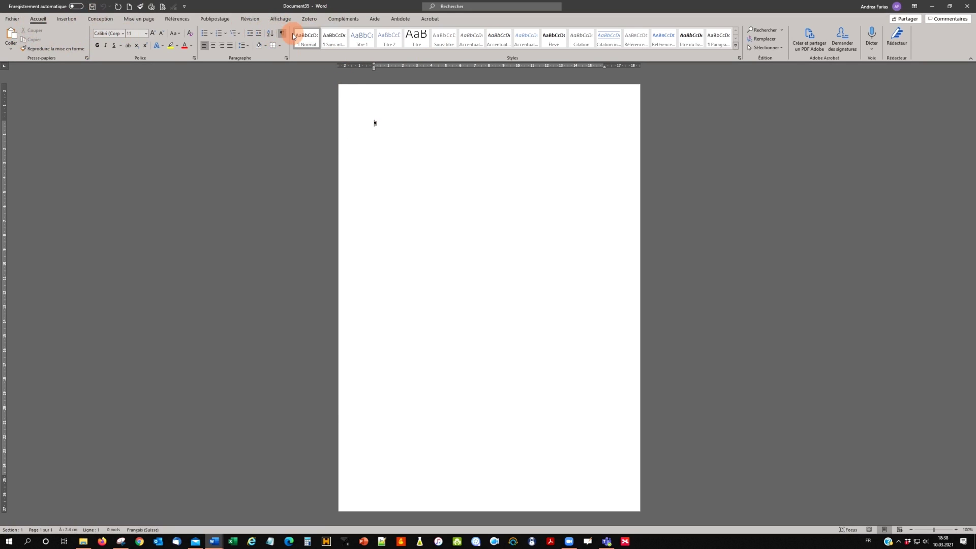
click(285, 35)
click(135, 20)
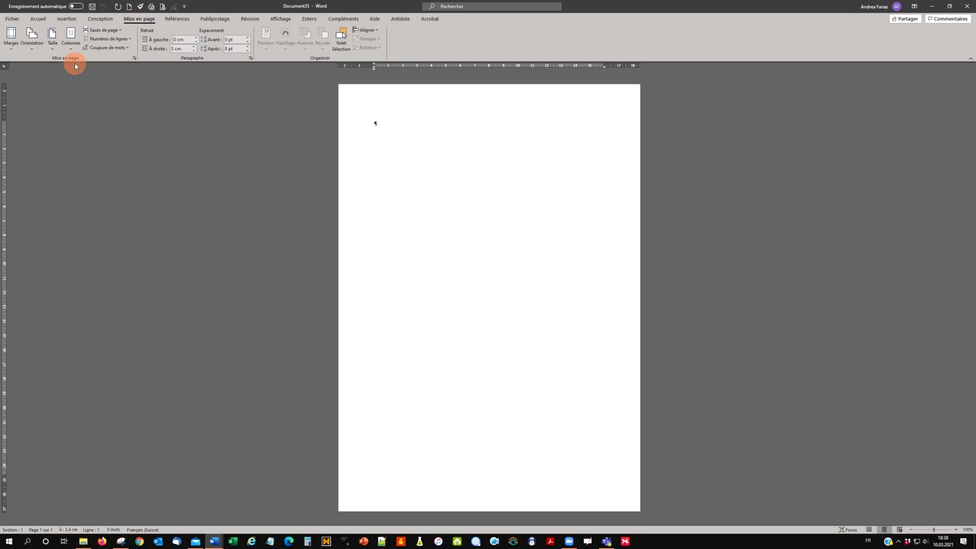
click(134, 58)
mouse_move(441, 199)
mouse_down()
mouse_move(431, 194)
mouse_move(447, 200)
mouse_up()
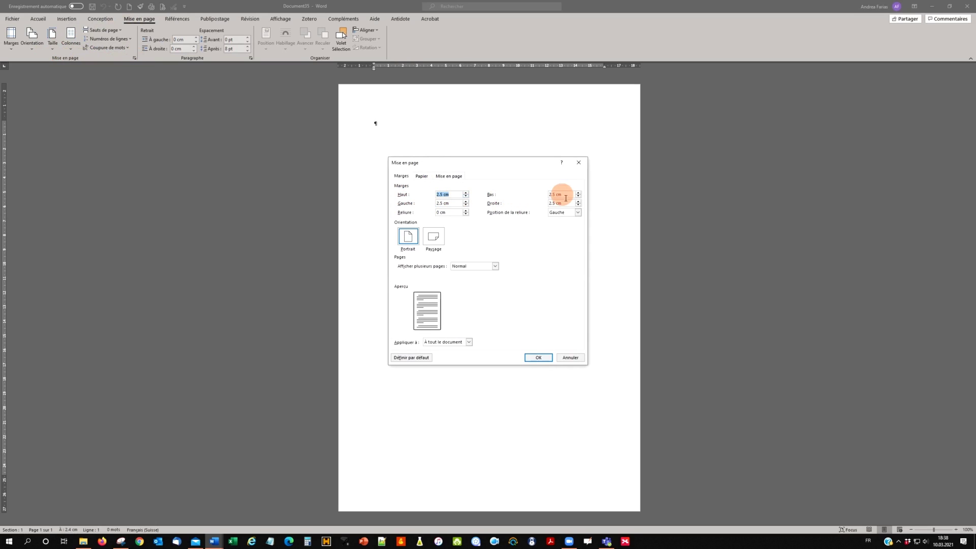
click(452, 203)
drag(456, 204, 398, 199)
text(3.5)
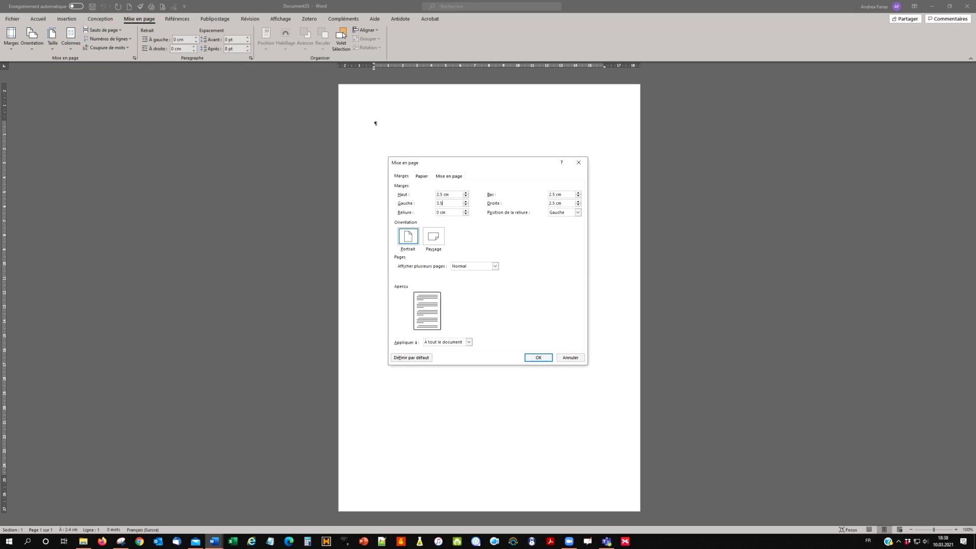
click(539, 358)
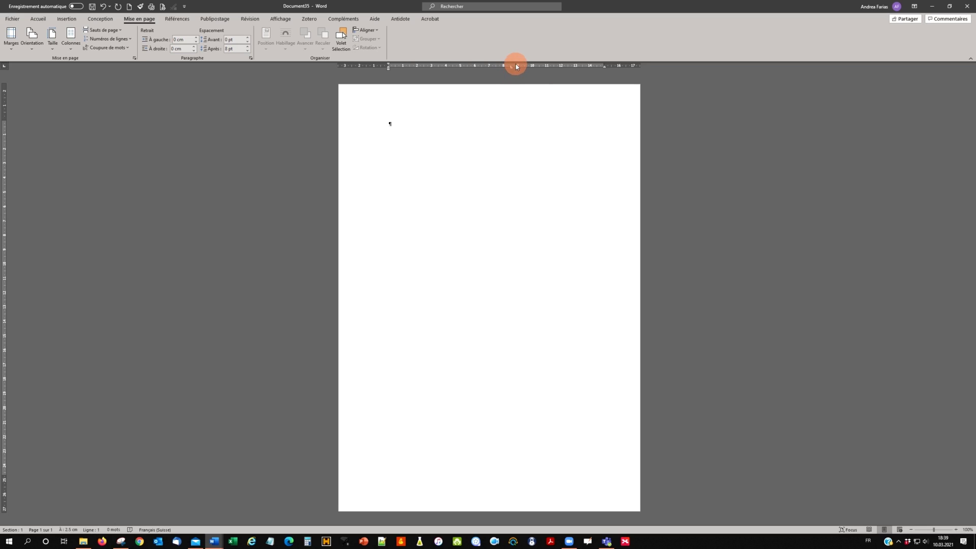
Add three empty paragraphs below the first line, with a tab stop at about 8.5 cm.
click(389, 123)
key(Return)
key(Return)
click(368, 158)
click(511, 67)
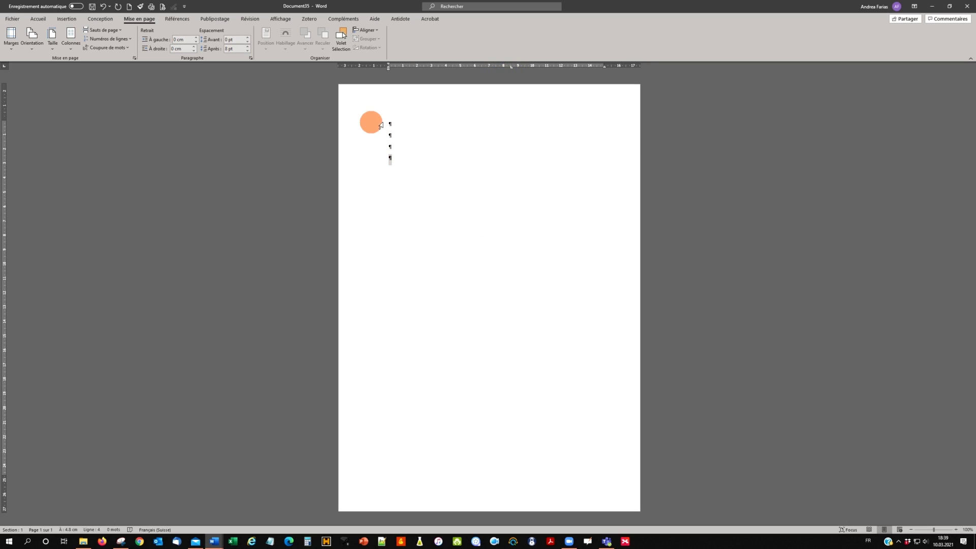
Set the four empty paragraphs' spacing after to 0 pt and their line spacing to single.
drag(384, 125, 377, 157)
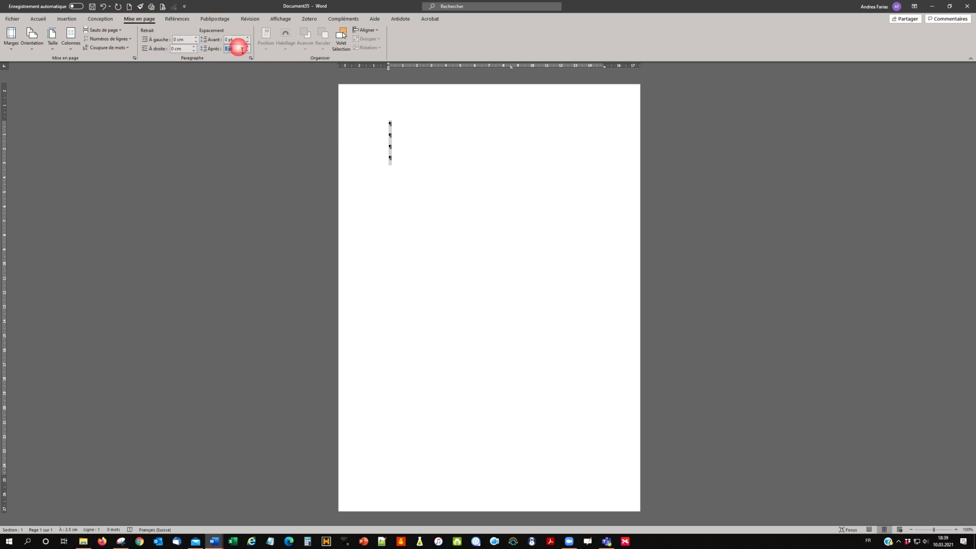
text(0)
click(250, 61)
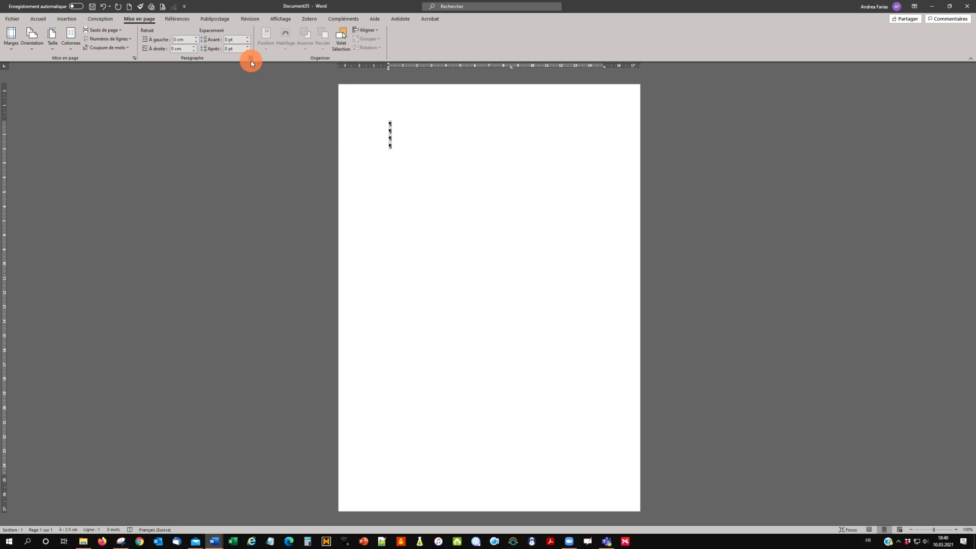
drag(391, 126, 392, 144)
click(251, 58)
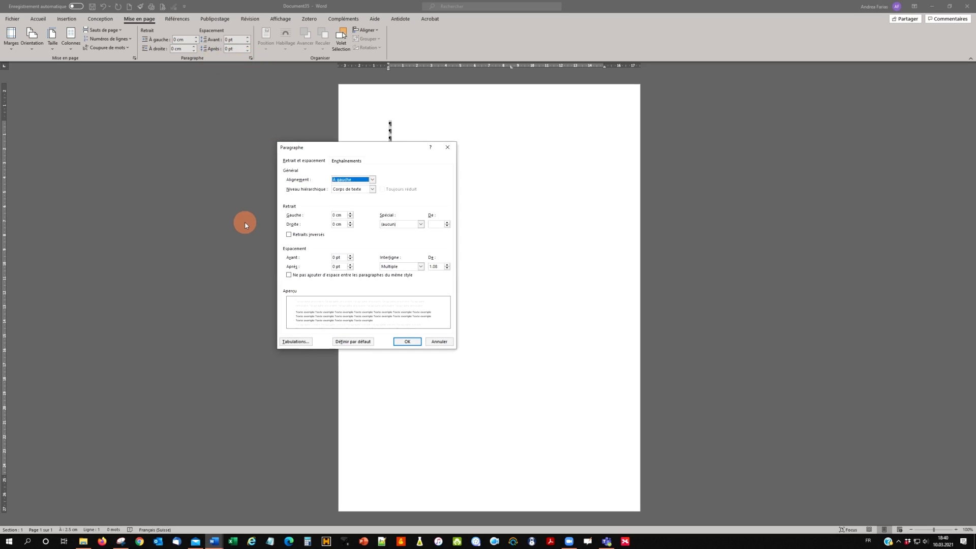
click(421, 267)
click(404, 273)
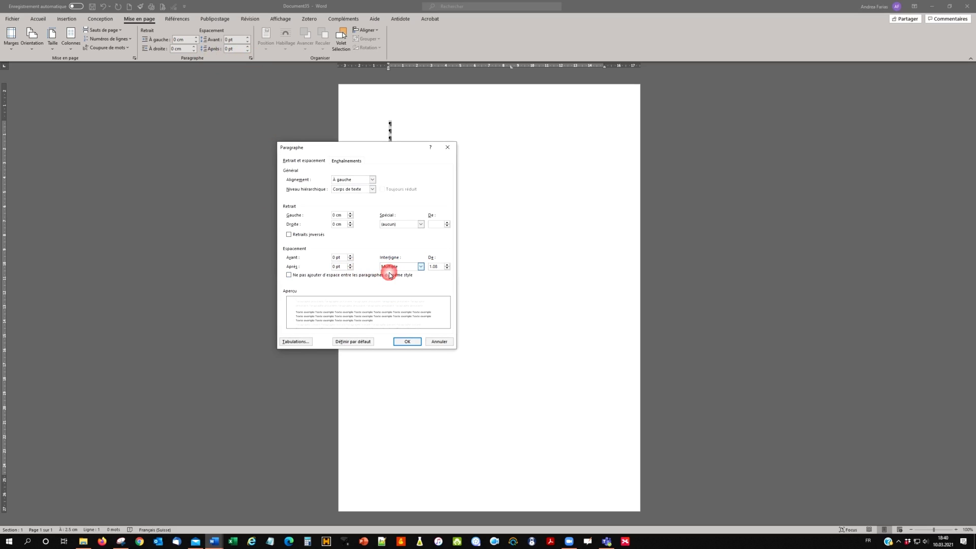
click(407, 342)
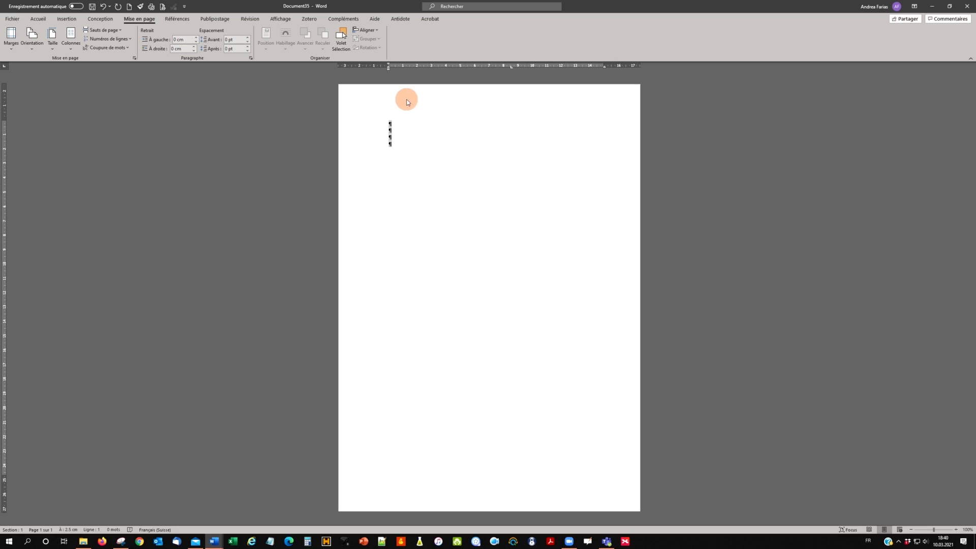
Insert the picture Logo-prénom.jpg from the MA CLEF (D:) drive into the page header.
double_click(455, 102)
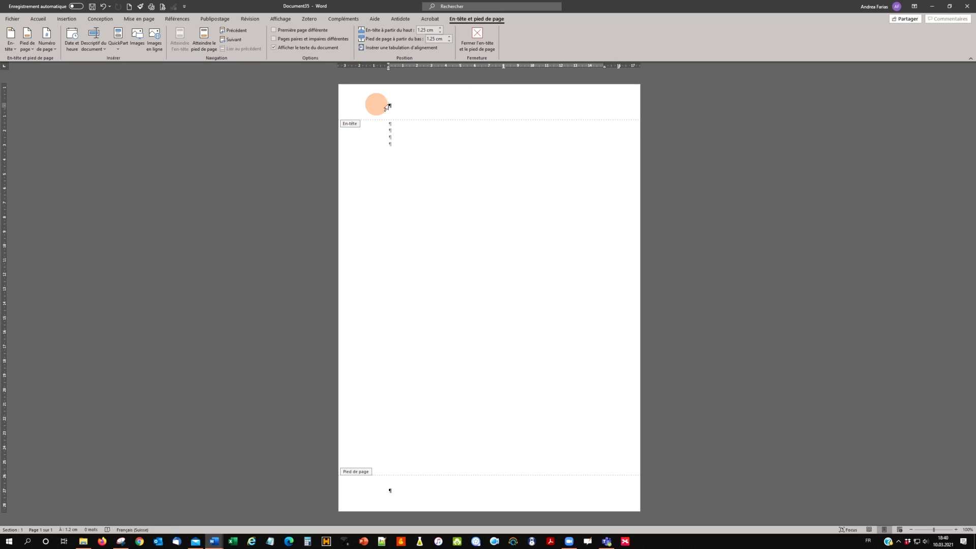
click(66, 19)
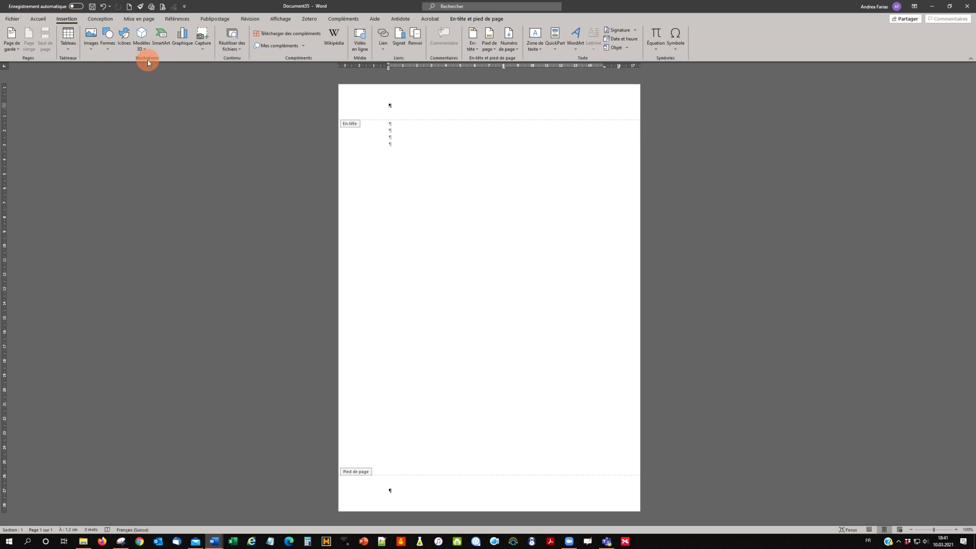
click(90, 43)
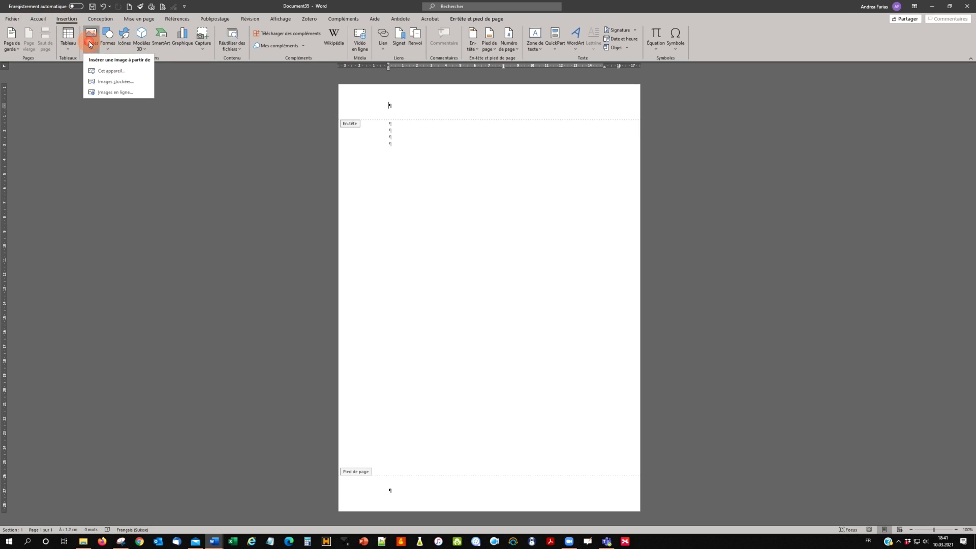
click(104, 70)
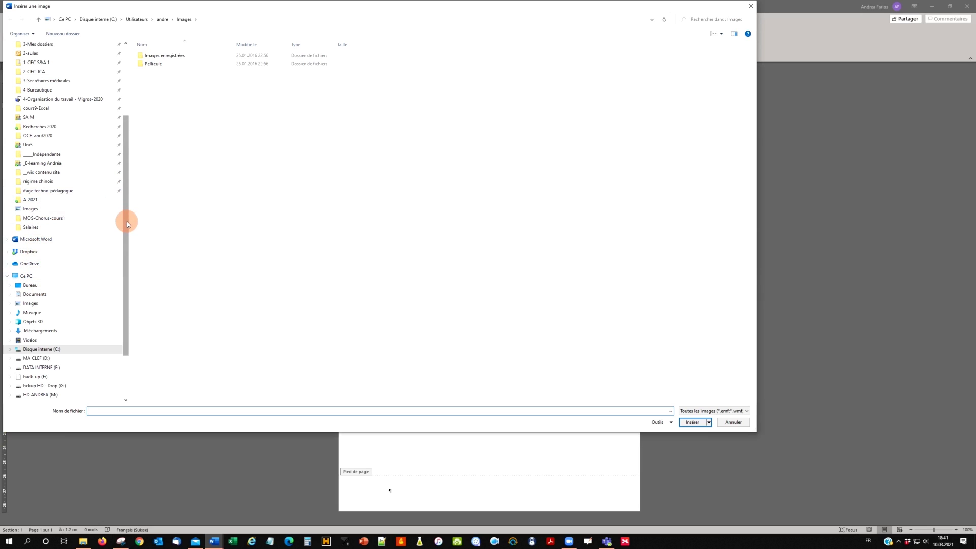
scroll(127, 230, down, 3)
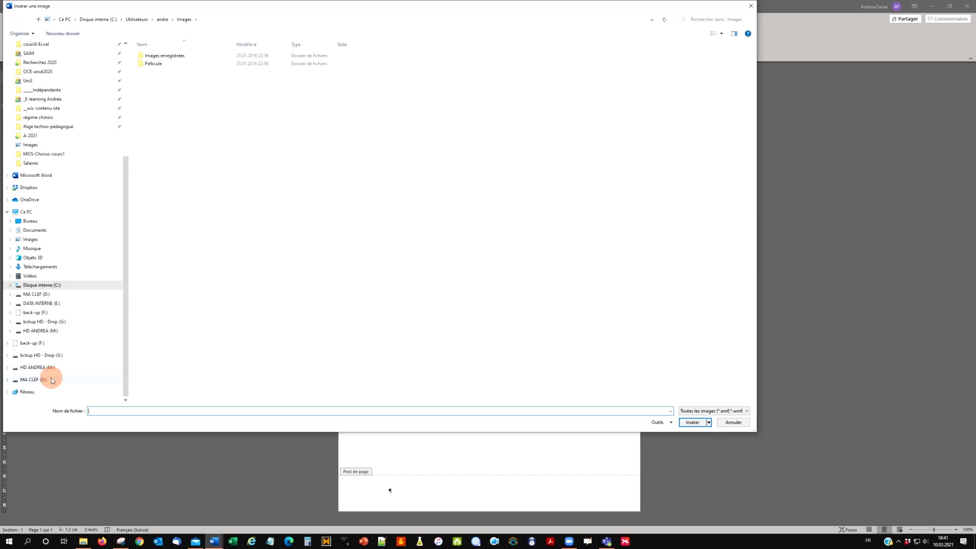
click(30, 380)
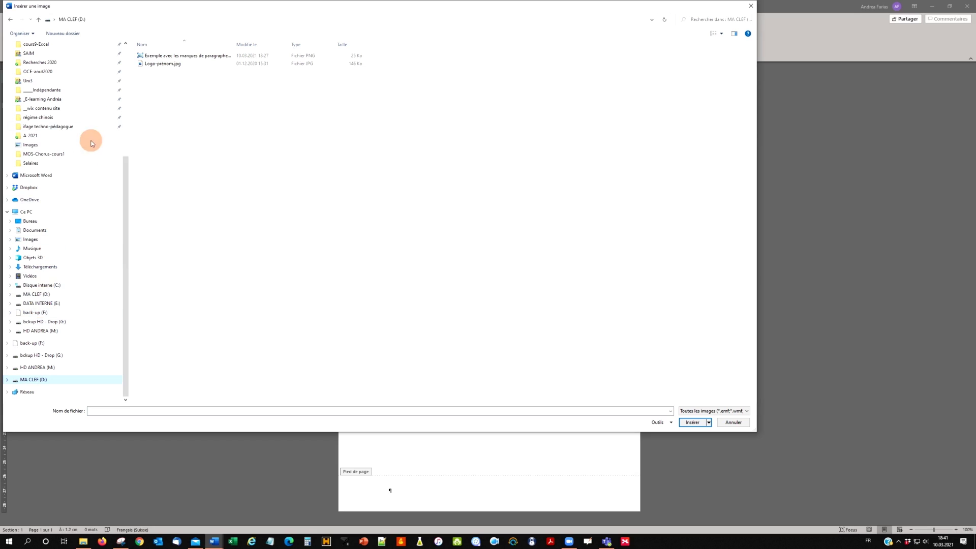
click(149, 67)
click(689, 426)
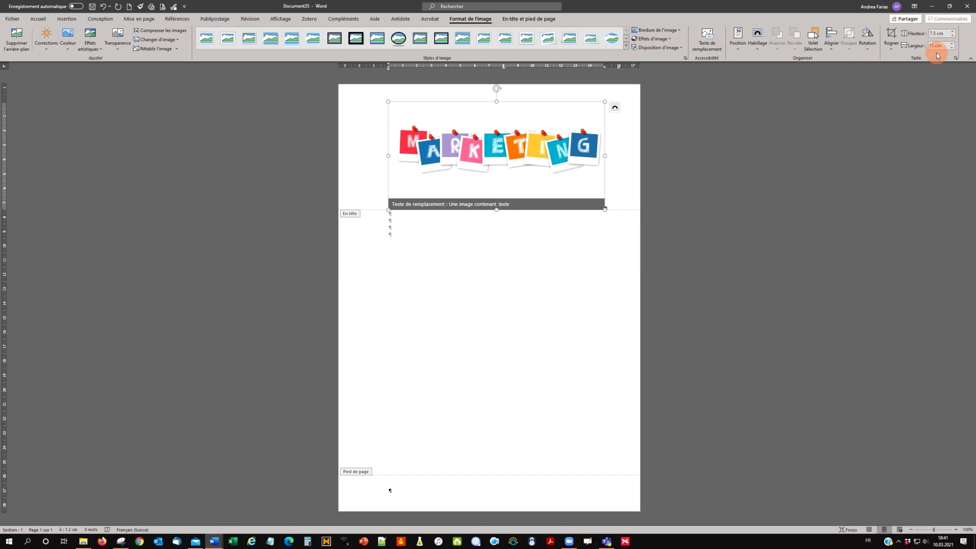
Resize the header logo to 1.5 cm high and centre it horizontally.
click(947, 33)
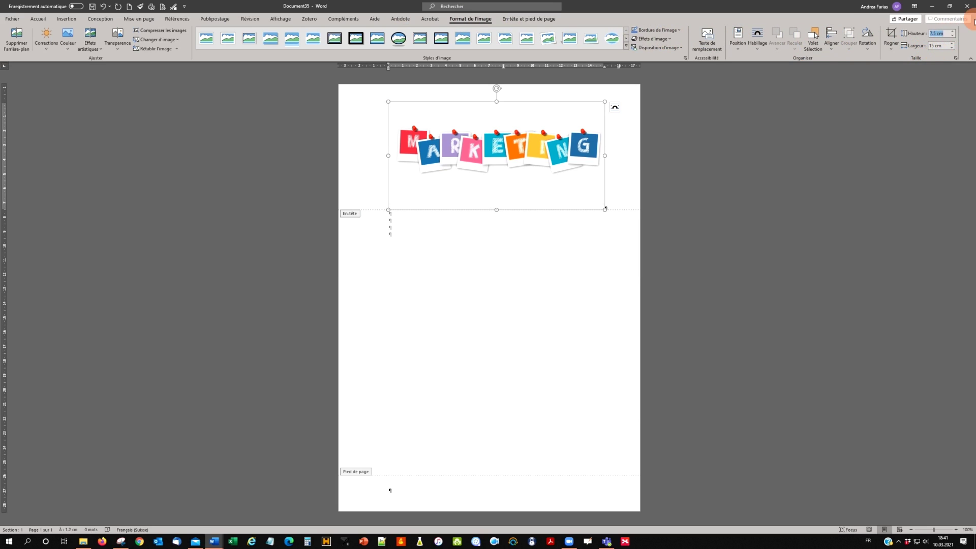
text(1)
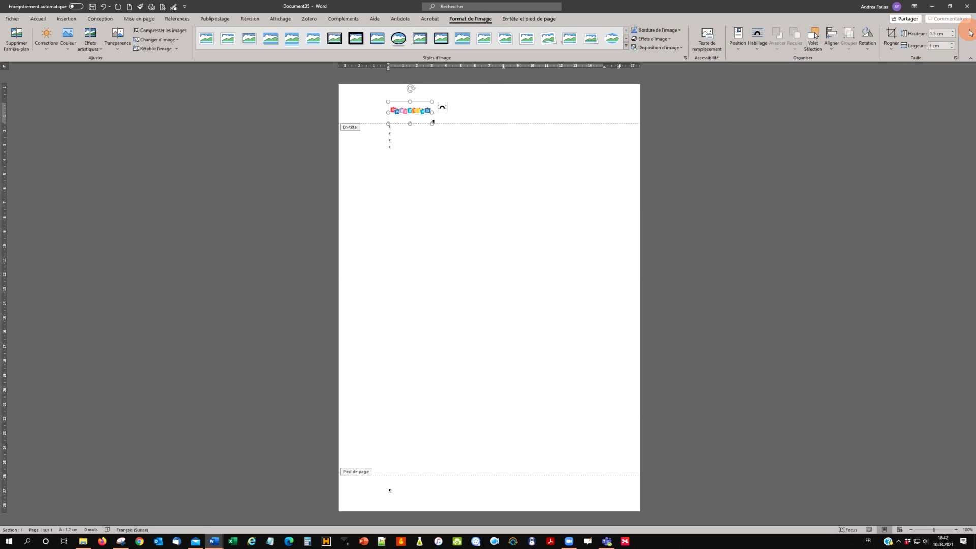
click(409, 114)
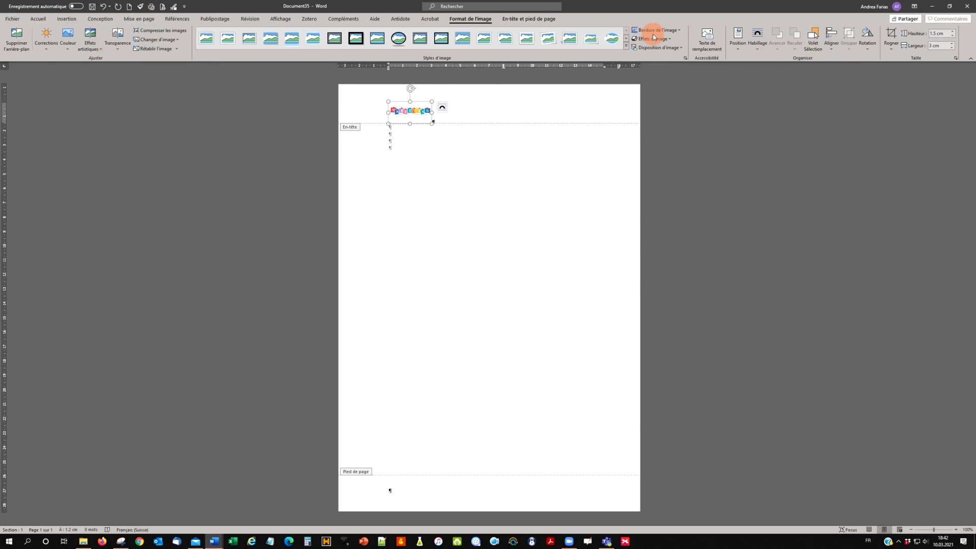
click(37, 20)
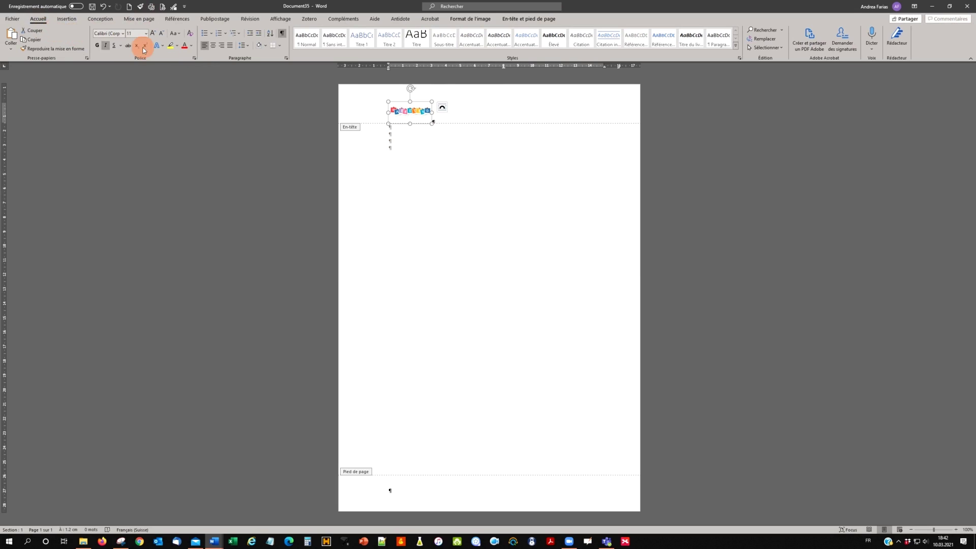
click(213, 46)
click(356, 131)
click(493, 121)
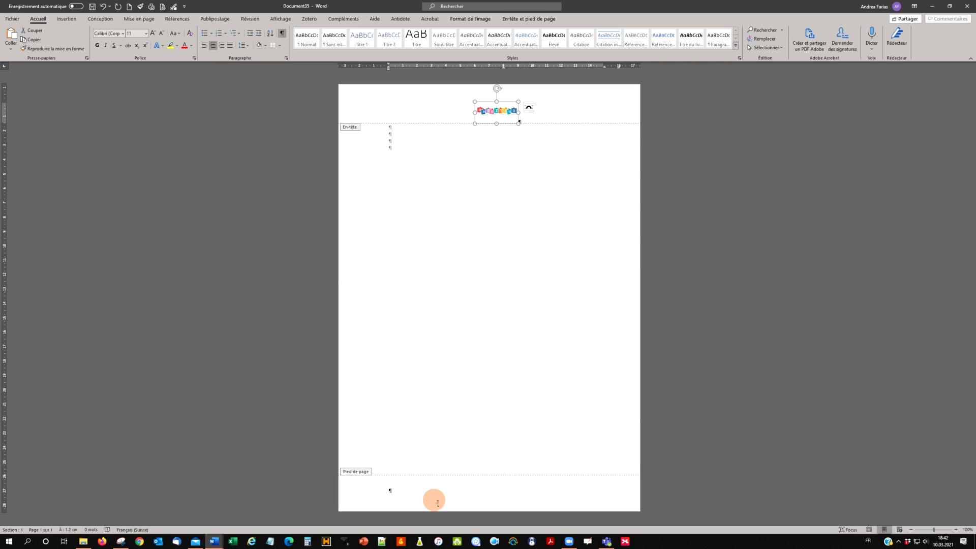
click(394, 493)
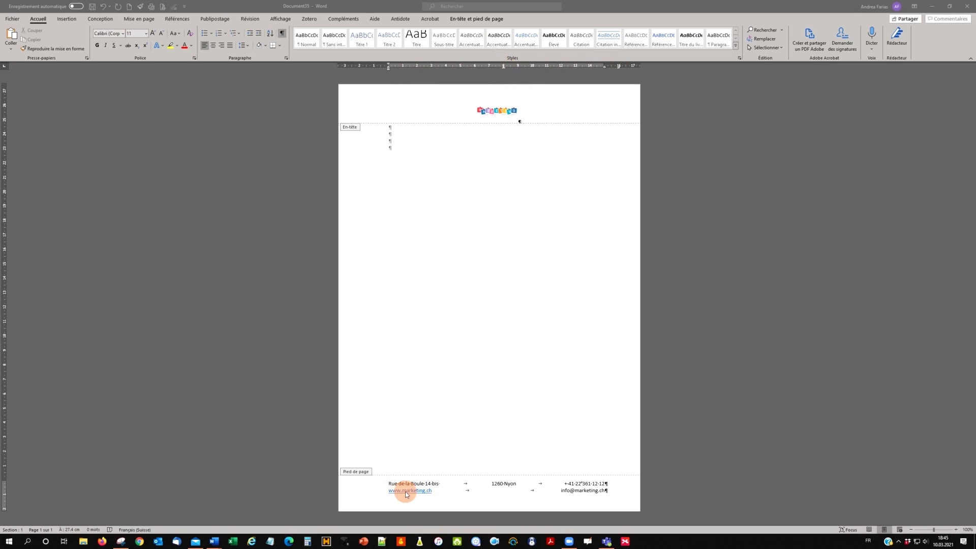
click(375, 488)
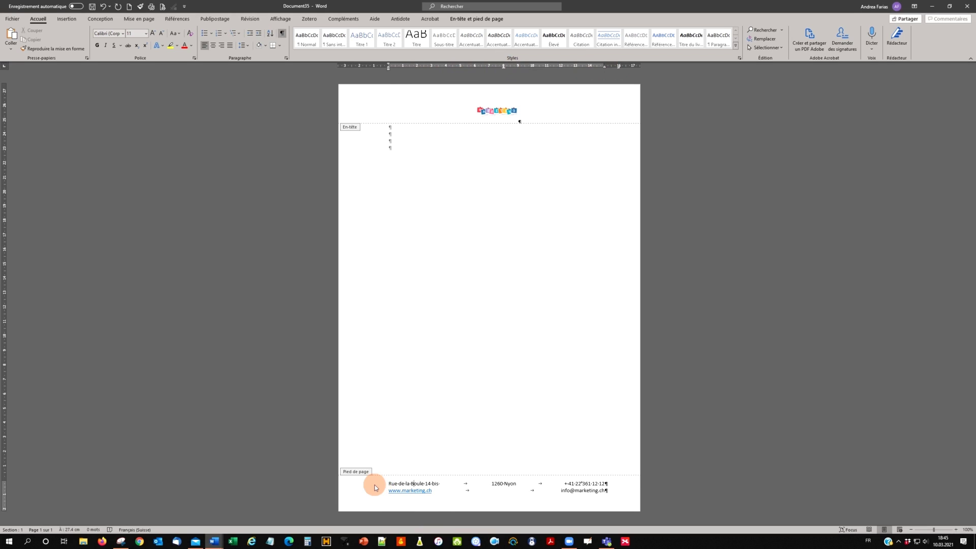
Define a solid dark blue top border, 2 ¼ pt wide, for the first footer line.
click(374, 488)
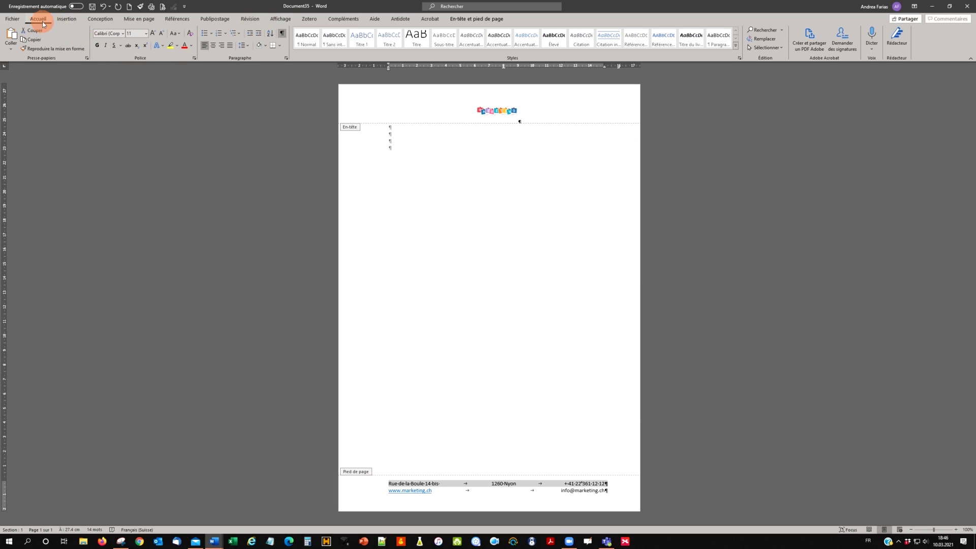
click(281, 47)
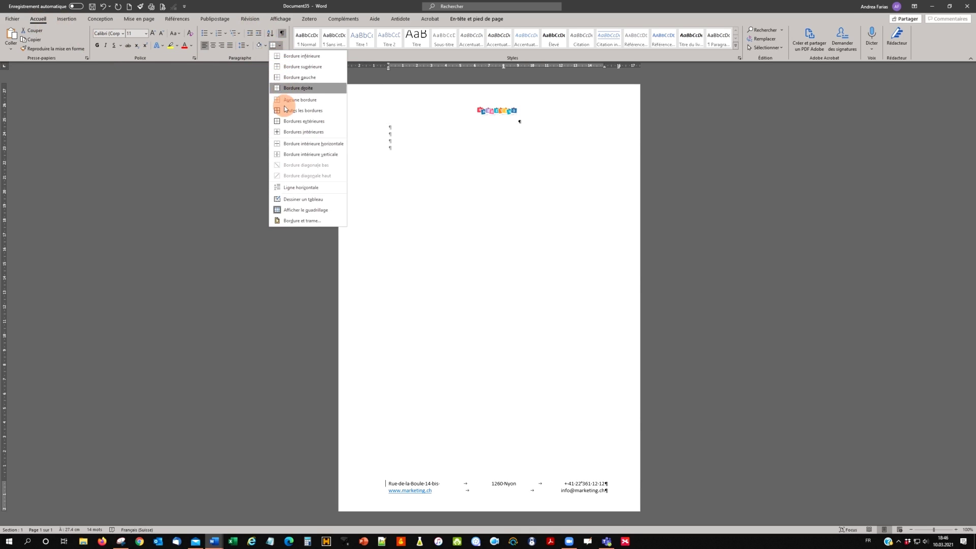
click(292, 222)
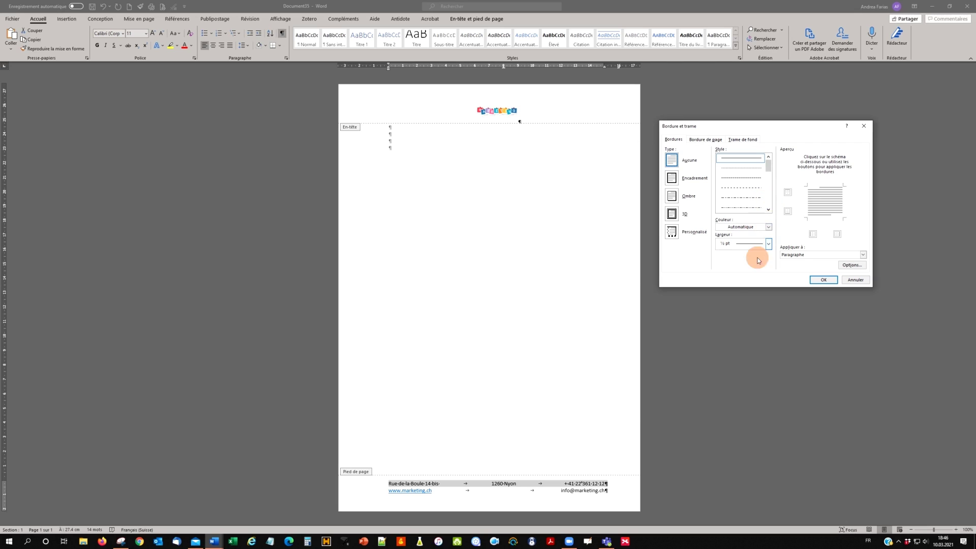
click(769, 246)
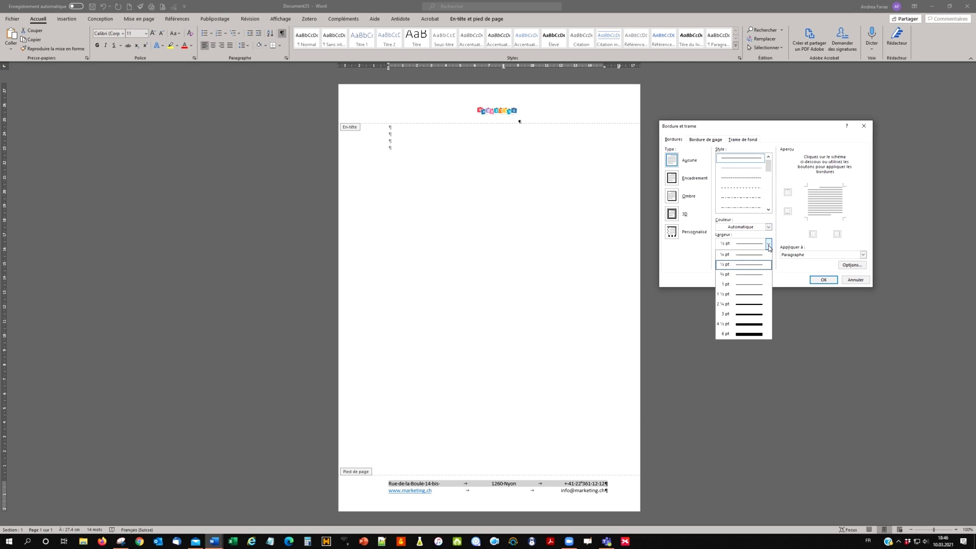
click(752, 305)
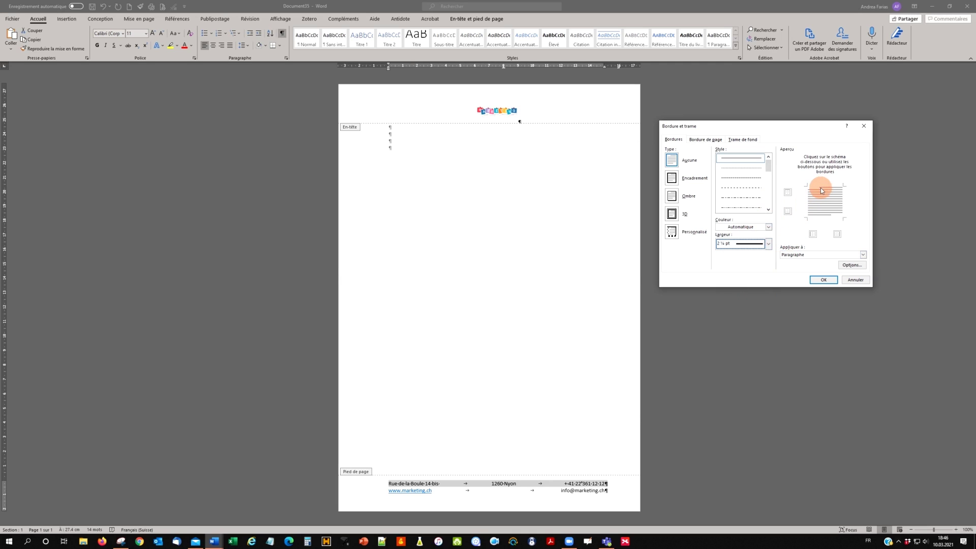
click(769, 227)
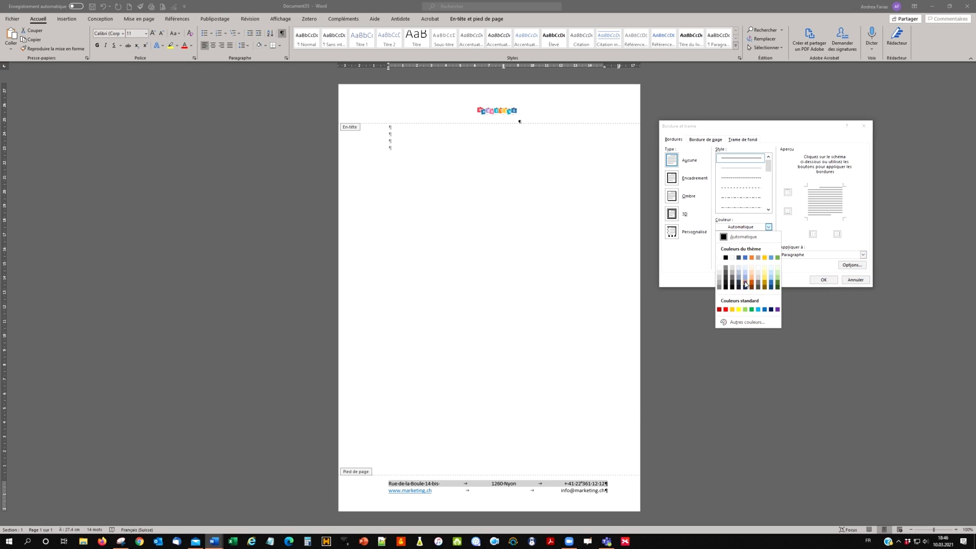
click(745, 285)
click(822, 187)
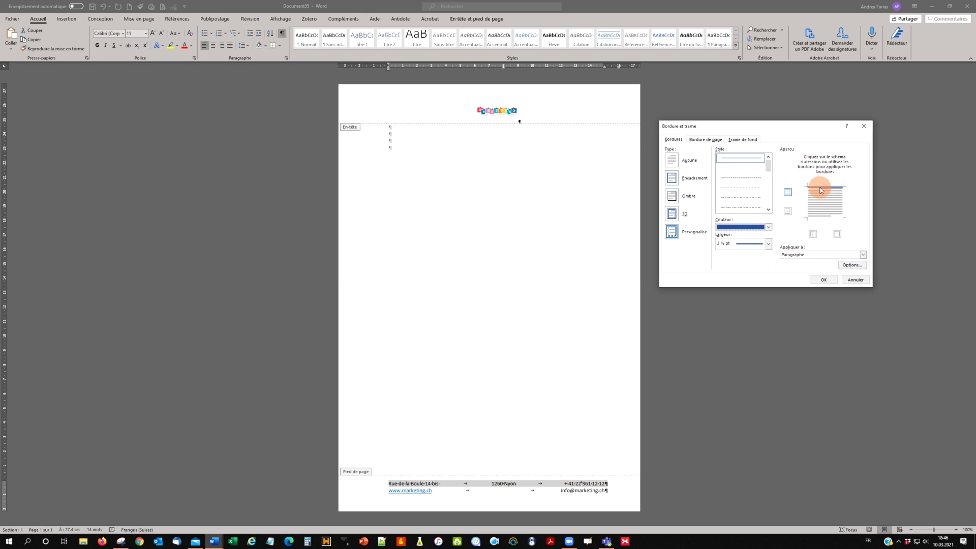
Set the top border's distance from the text to 5 pt and apply the border to the first footer line.
click(850, 266)
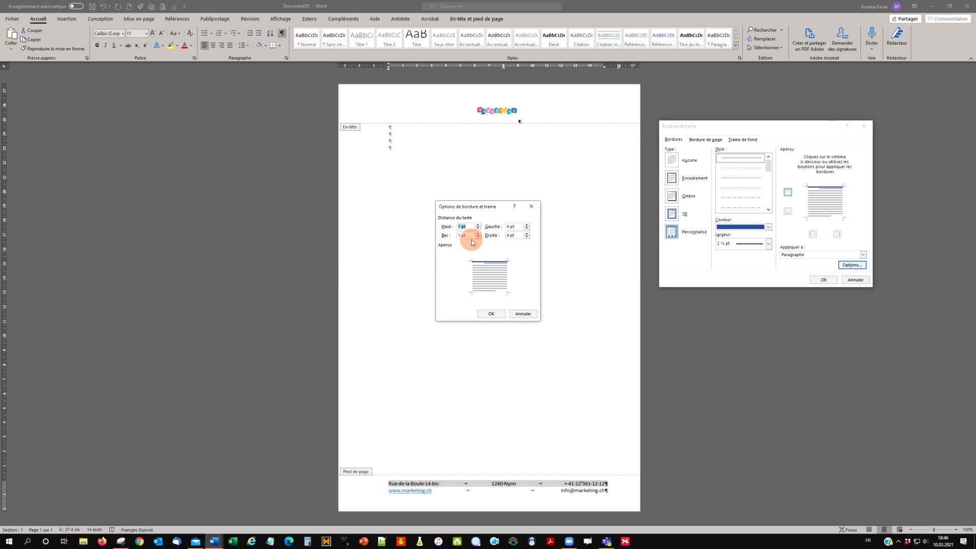
click(478, 226)
click(479, 226)
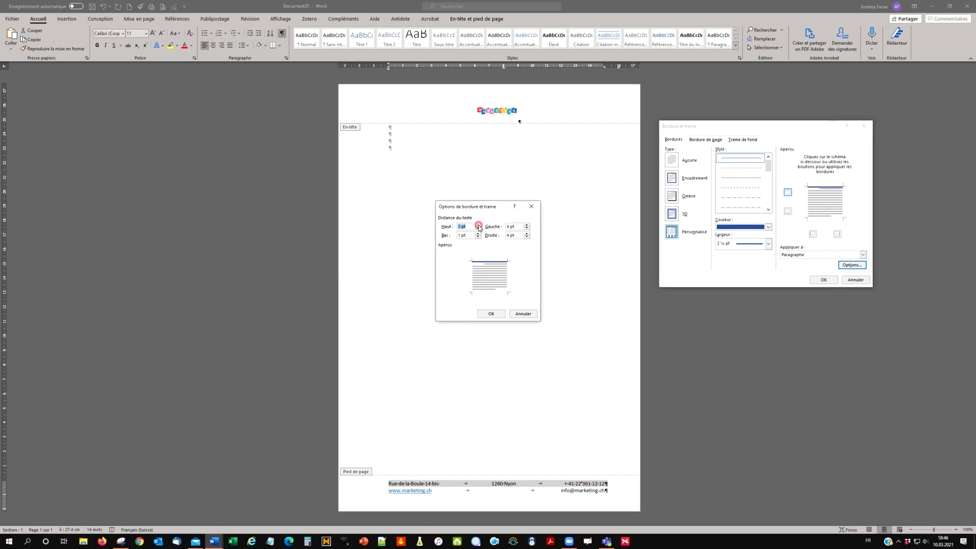
click(478, 225)
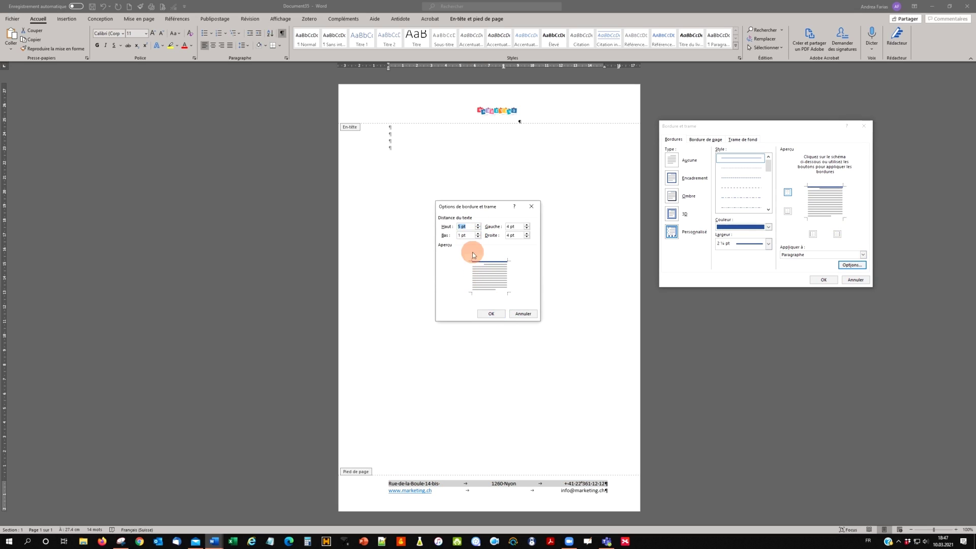
click(494, 314)
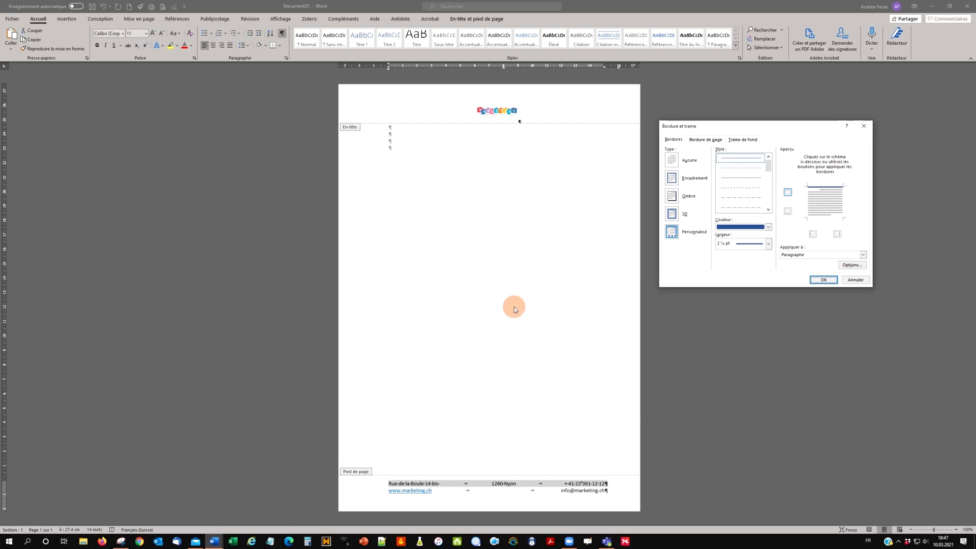
click(824, 190)
click(814, 265)
click(824, 280)
click(396, 486)
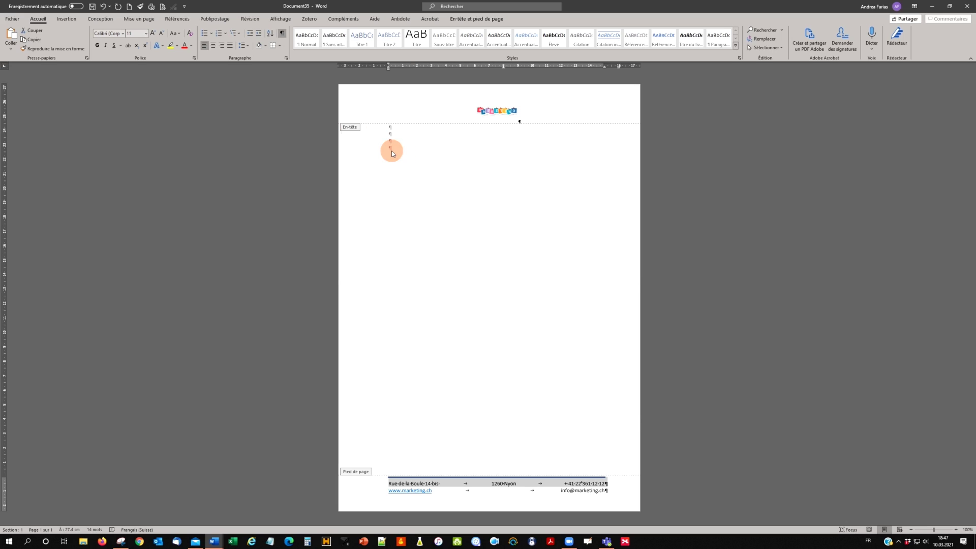
Return to the letter body and enter the dateline "Nyon, le ......" at the tab stop on the first line.
click(403, 143)
double_click(393, 137)
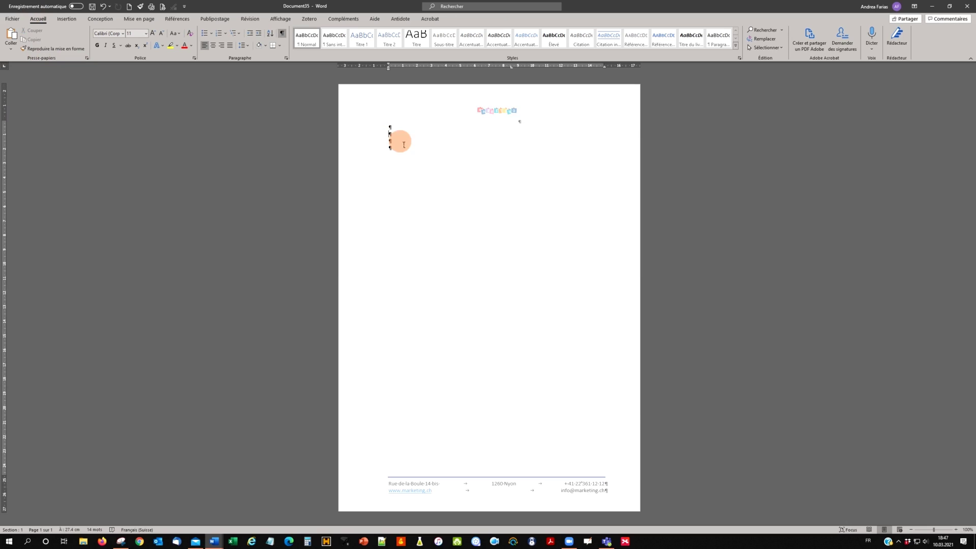
click(392, 138)
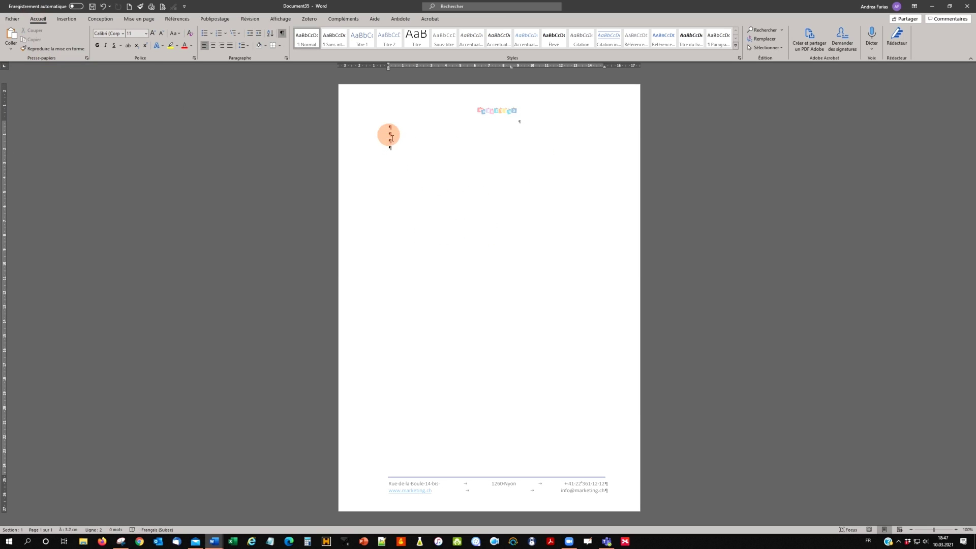
click(391, 131)
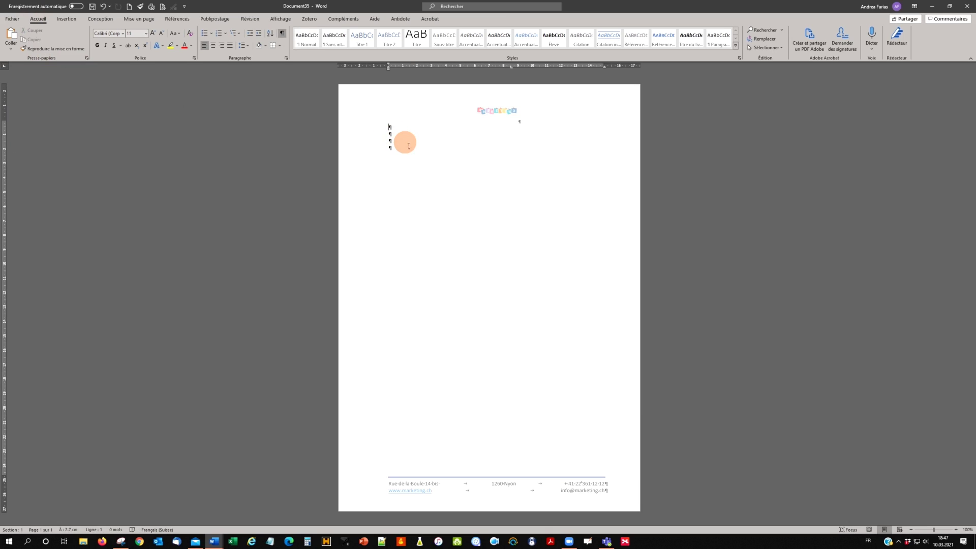
key(Tab)
text(N)
text(......)
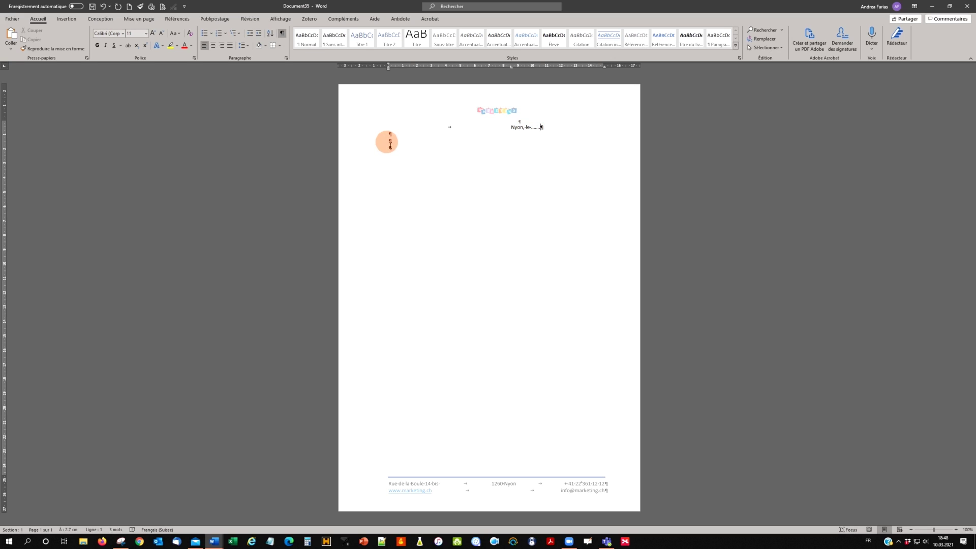
Add twelve more empty paragraphs below the dateline.
click(391, 145)
key(Return)
key(Return)
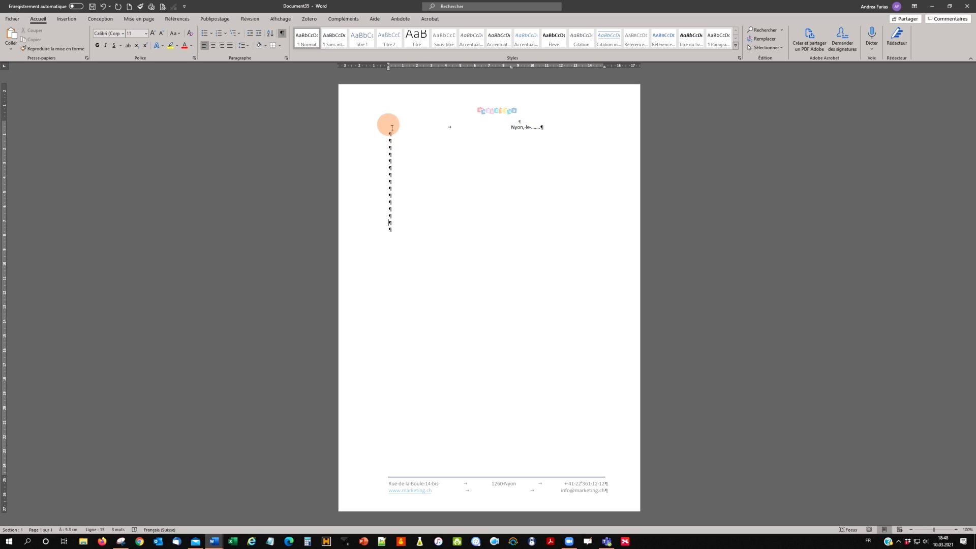
Insert a tab on each of six consecutive empty lines, starting at the sixth line, for the recipient's address.
click(392, 172)
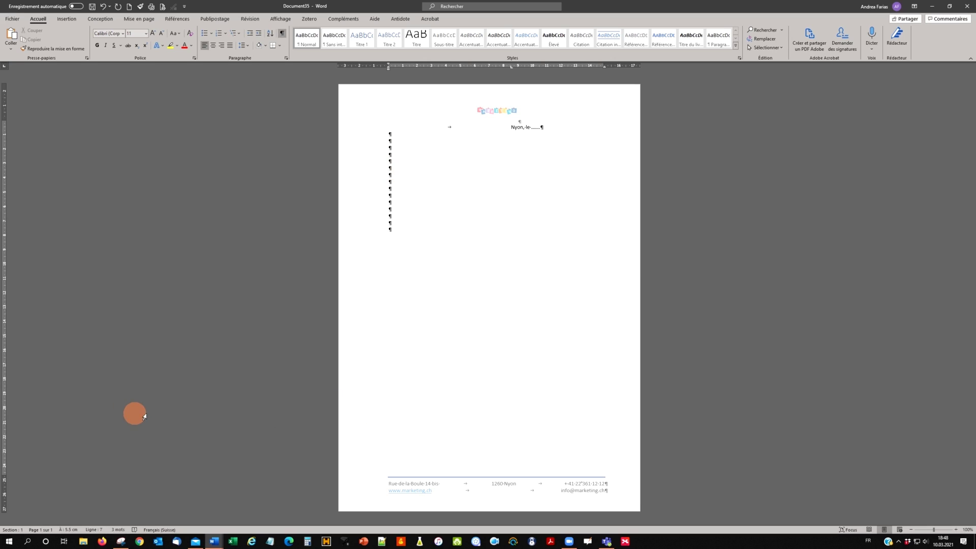
click(389, 157)
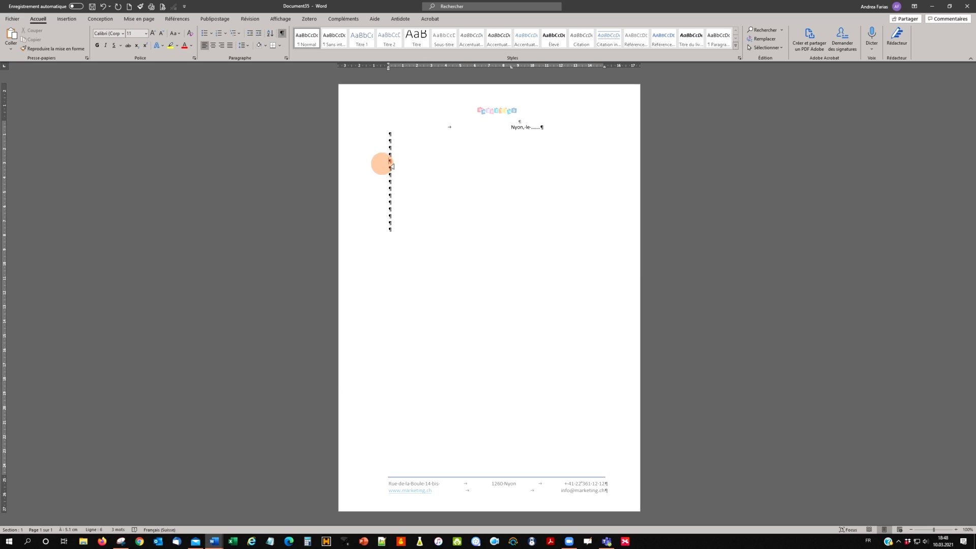
click(366, 161)
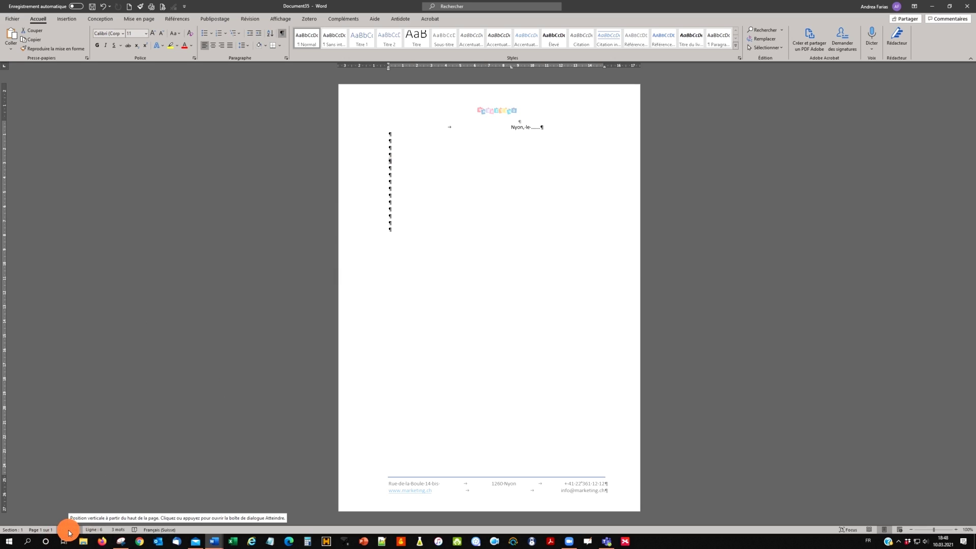
click(385, 164)
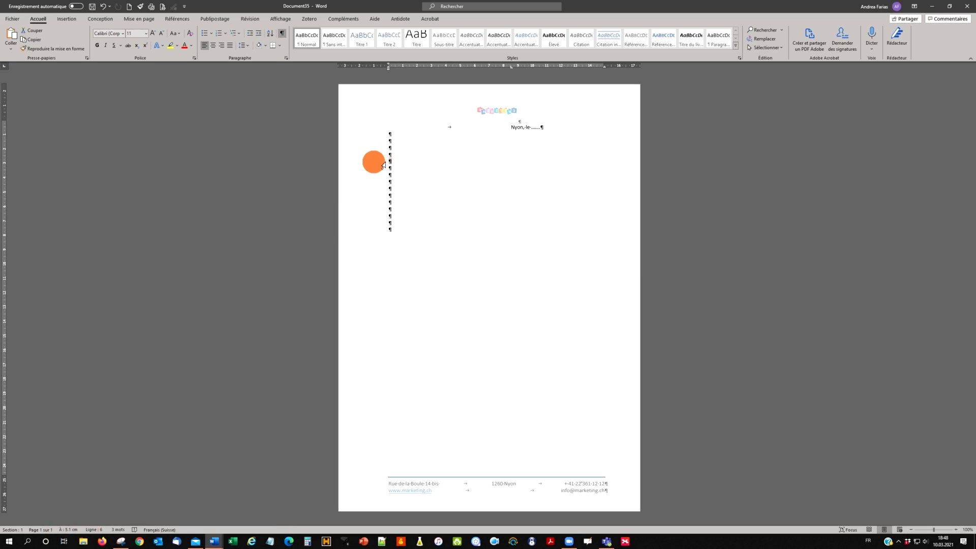
click(386, 166)
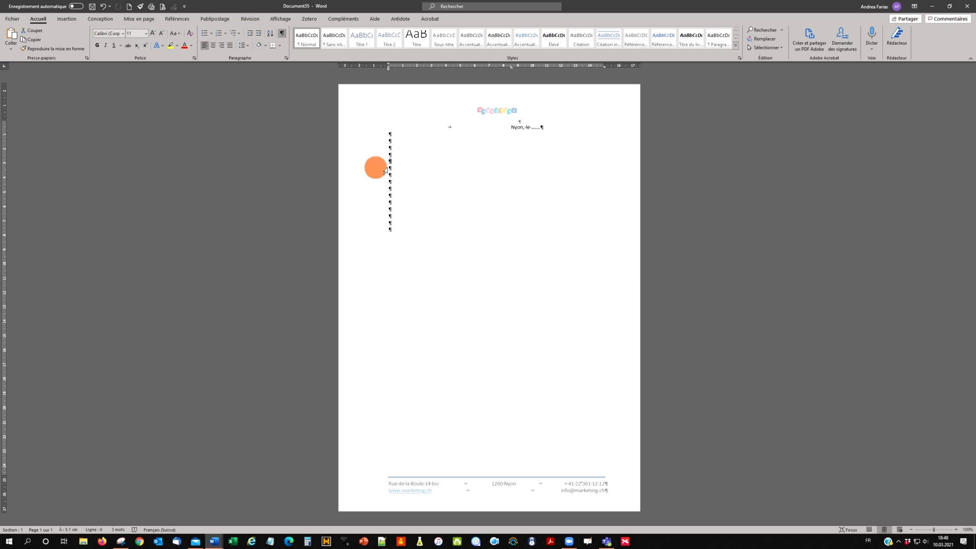
key(ctrl+z)
key(Tab)
click(390, 174)
key(Tab)
click(391, 182)
key(Tab)
click(390, 189)
key(Tab)
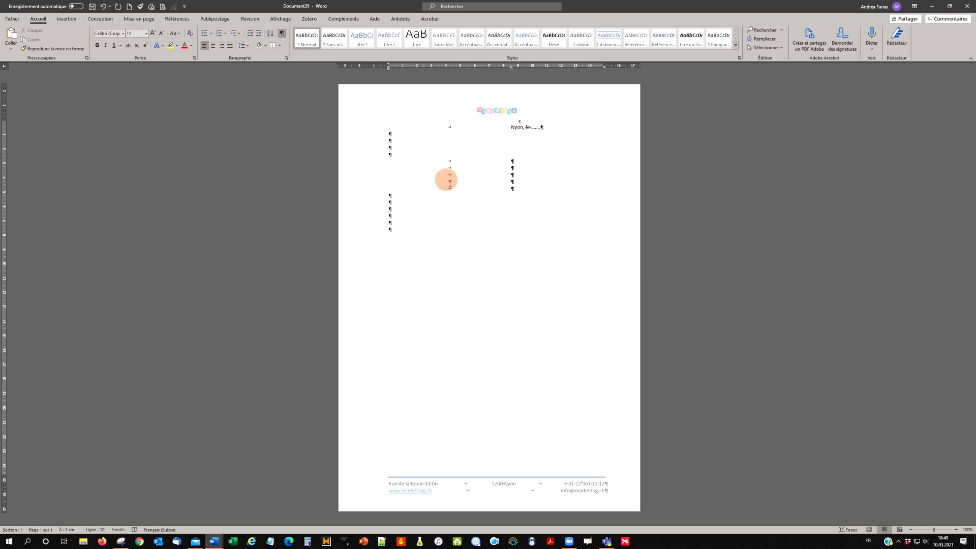
click(391, 196)
key(Tab)
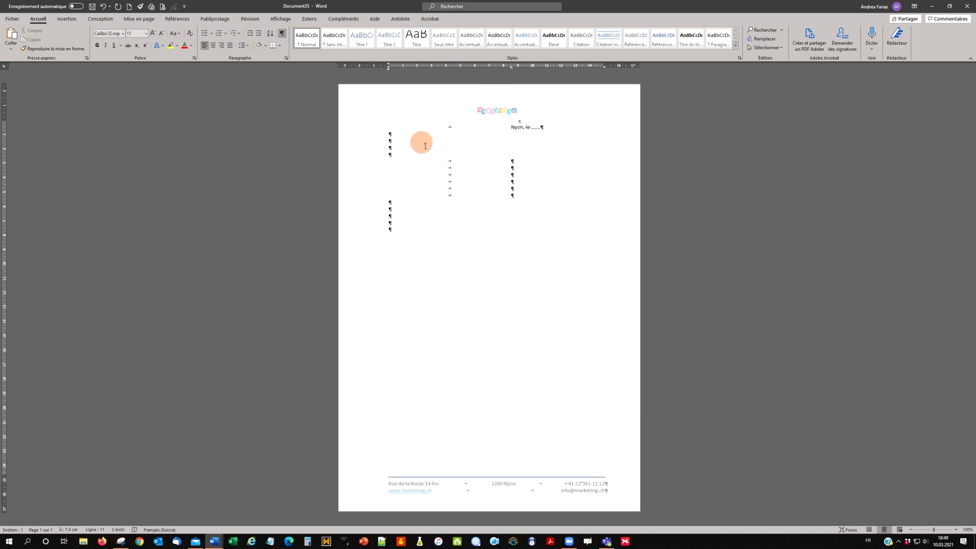
Enter "(Emplacement de l'objet)" in bold on the fifteenth line and add four more empty paragraphs at the end of the letter.
click(392, 226)
text((Emplacement de l'objet))
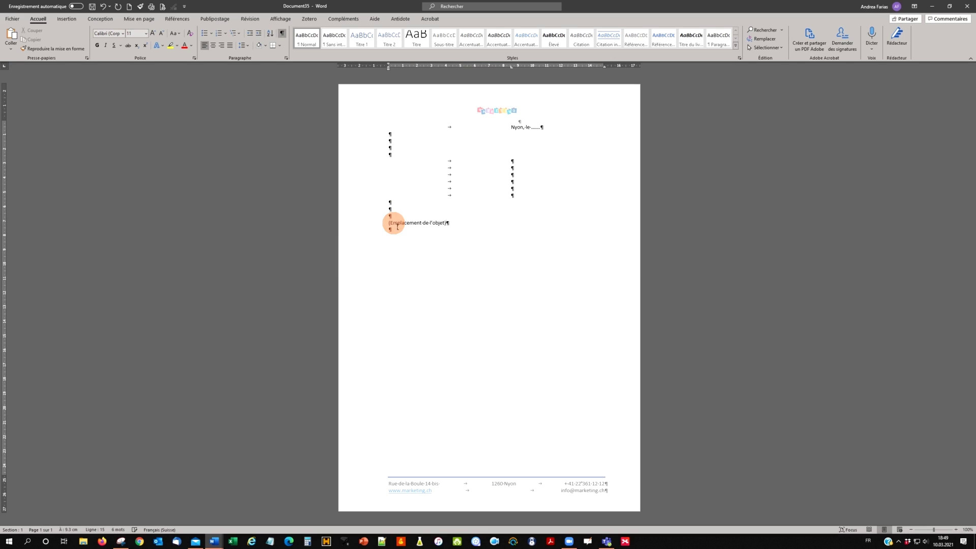
click(375, 222)
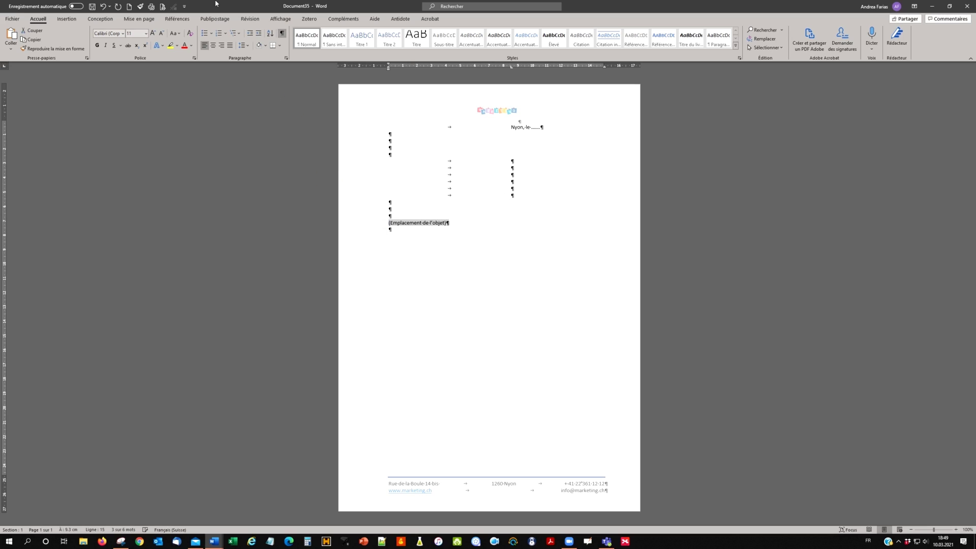
click(97, 45)
click(385, 230)
click(366, 202)
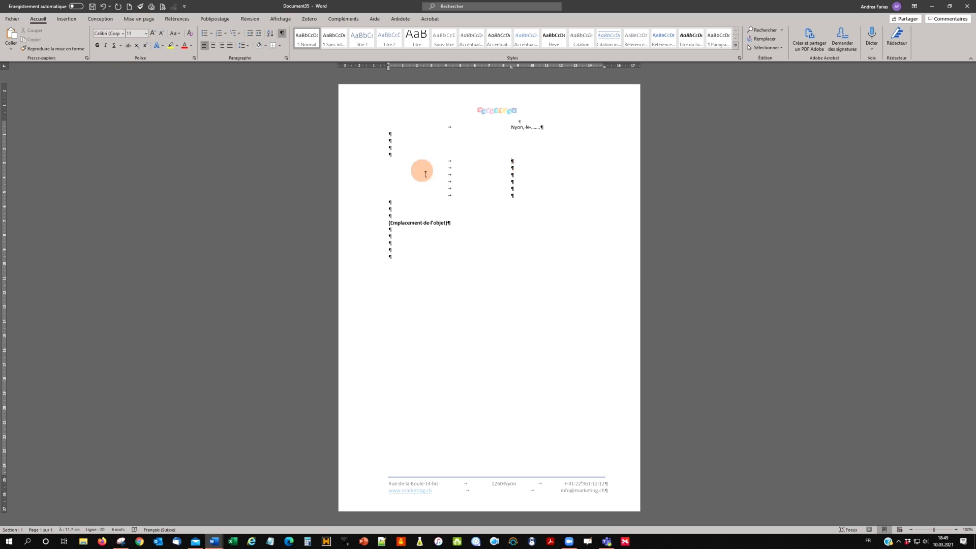
click(362, 168)
click(375, 161)
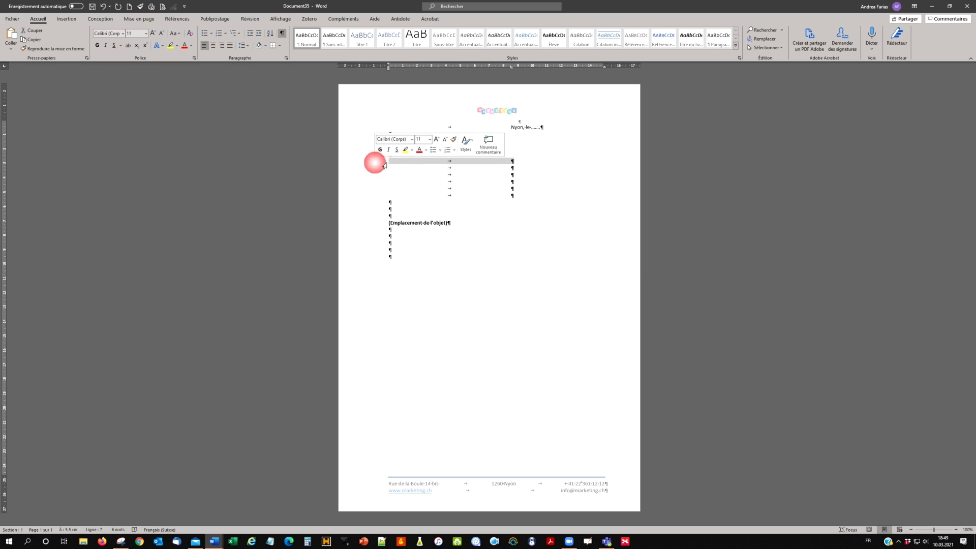
click(514, 171)
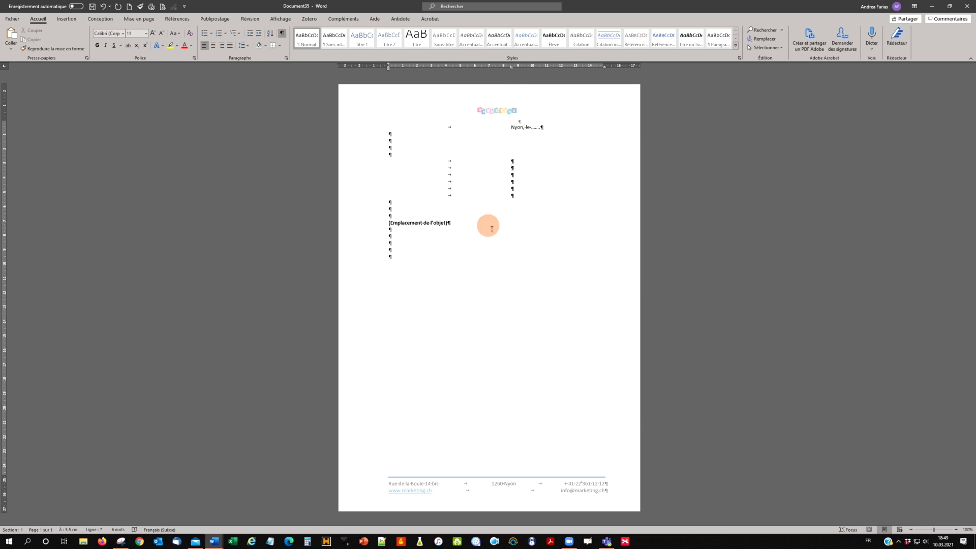
click(516, 174)
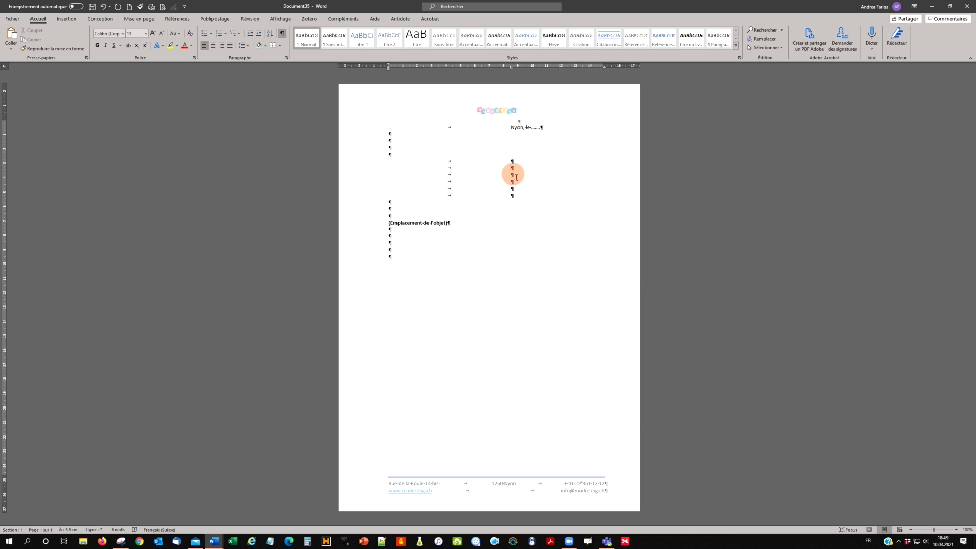
click(511, 182)
click(511, 189)
click(511, 195)
Start saving the letter to the drive MA CLEF (D:) under the file name "Modèle de lettre à copier".
click(92, 6)
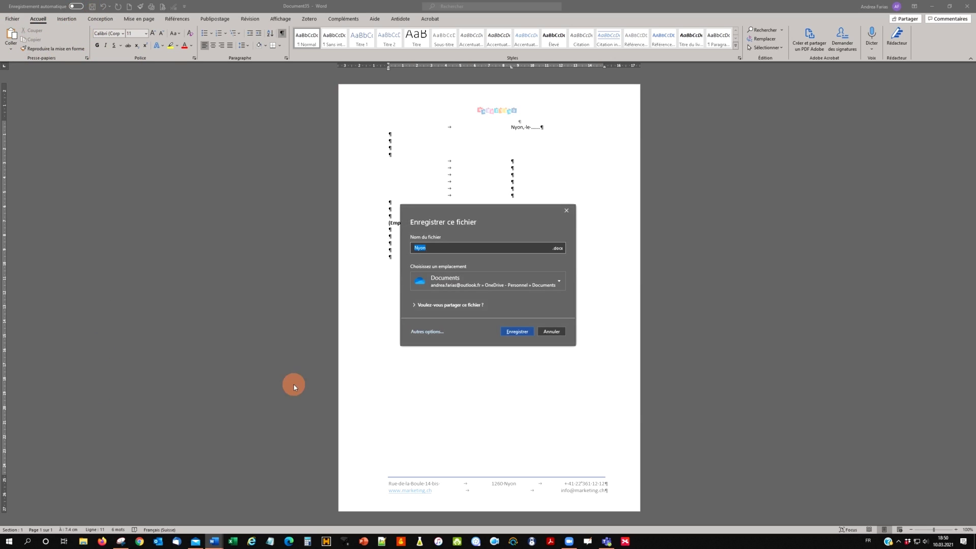
click(425, 332)
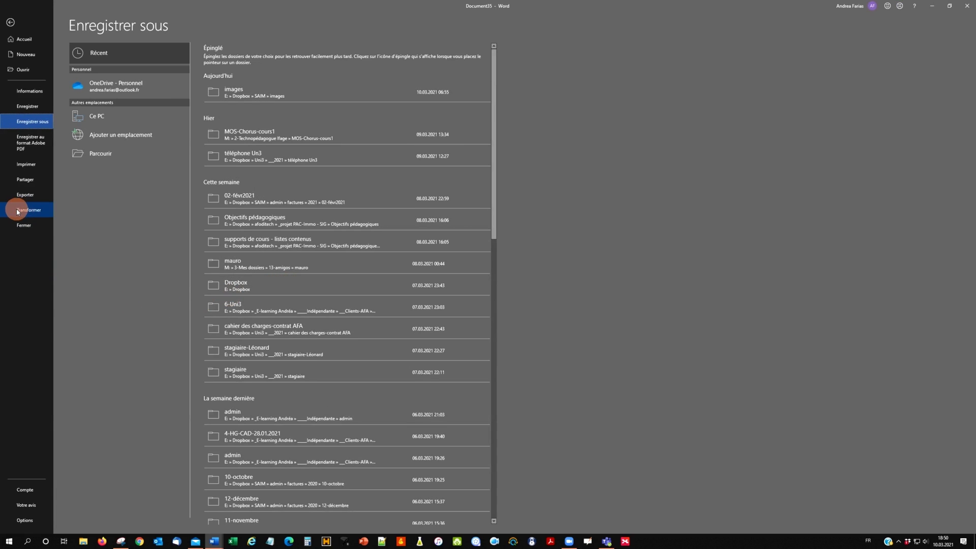
click(94, 153)
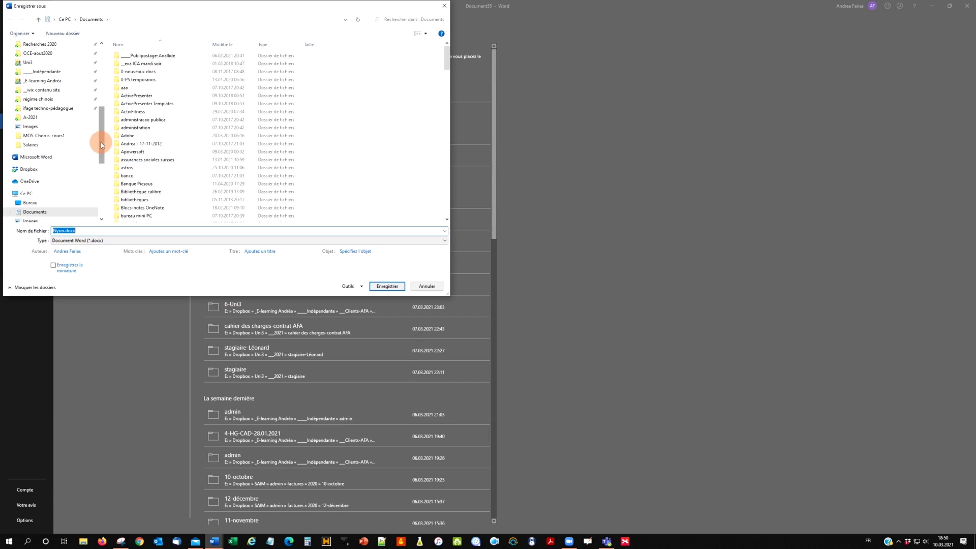
scroll(100, 145, down, 5)
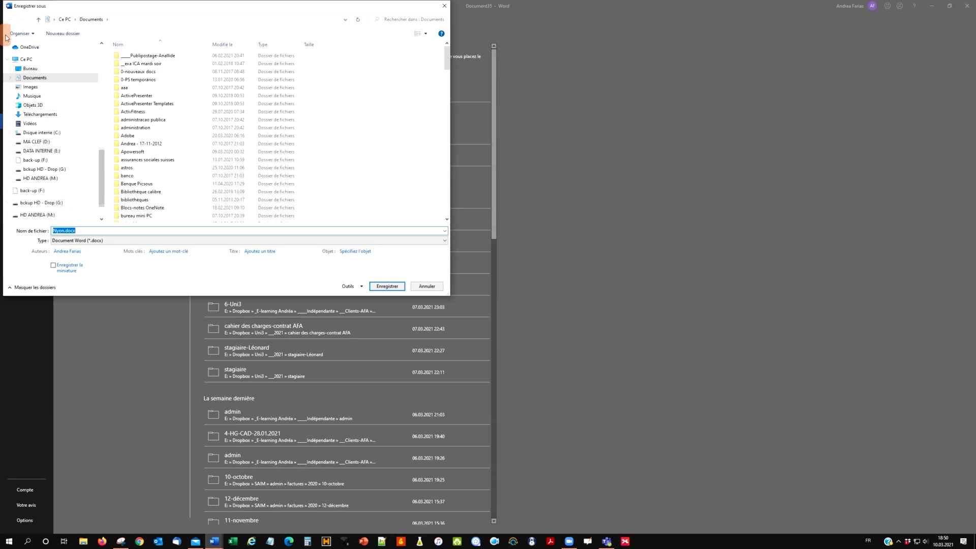
click(31, 142)
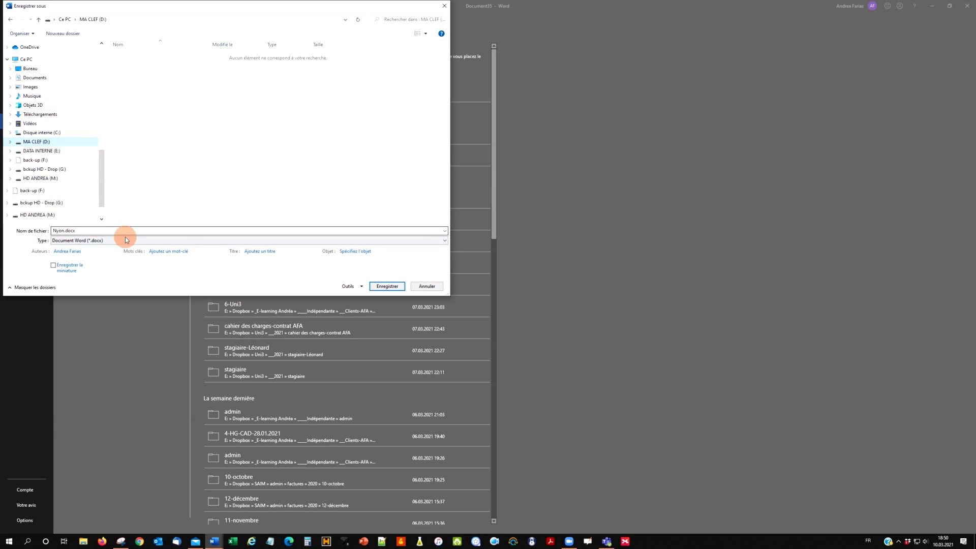
click(86, 235)
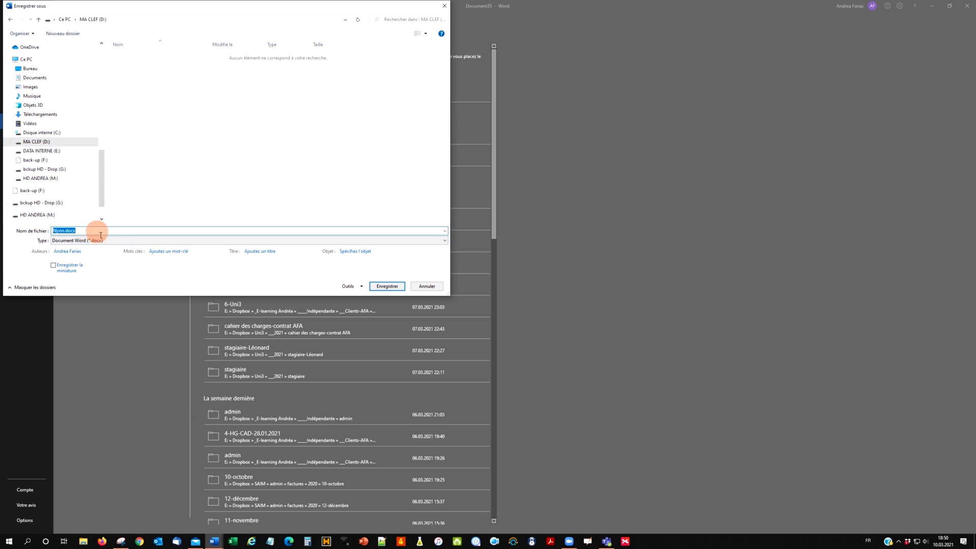
text(Modèle de lettre à copier)
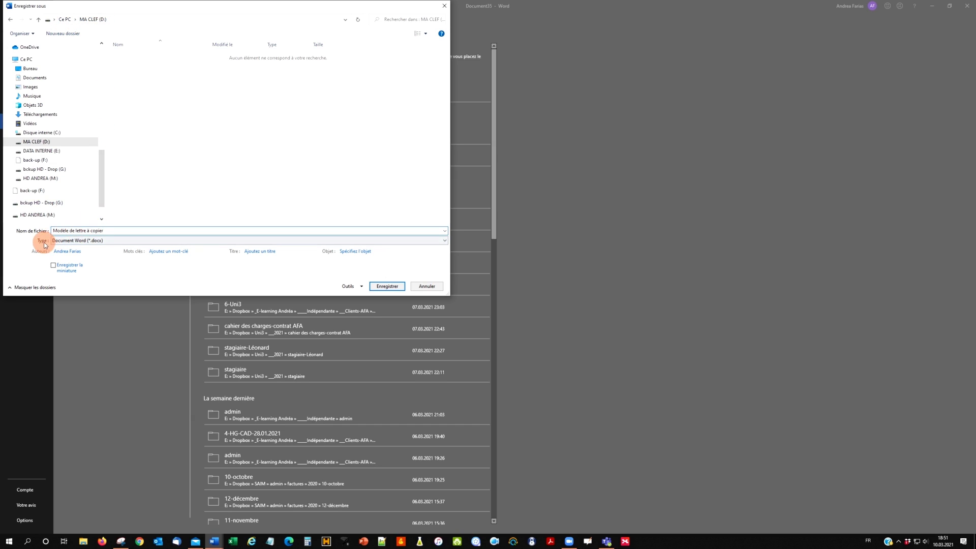
Set the file type to Modèle Word (*.dotx), go back to the drive MA CLEF (D:) and save the template there.
click(70, 241)
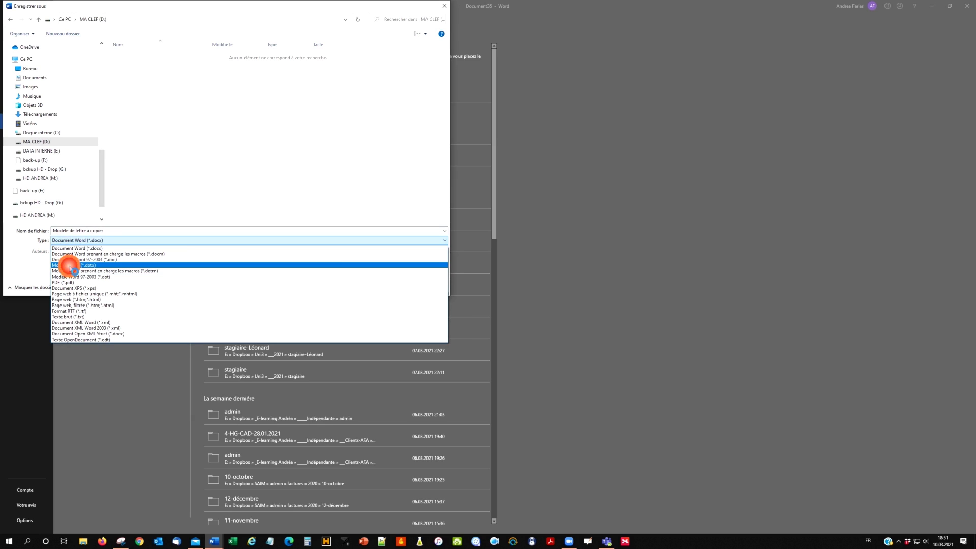
click(70, 265)
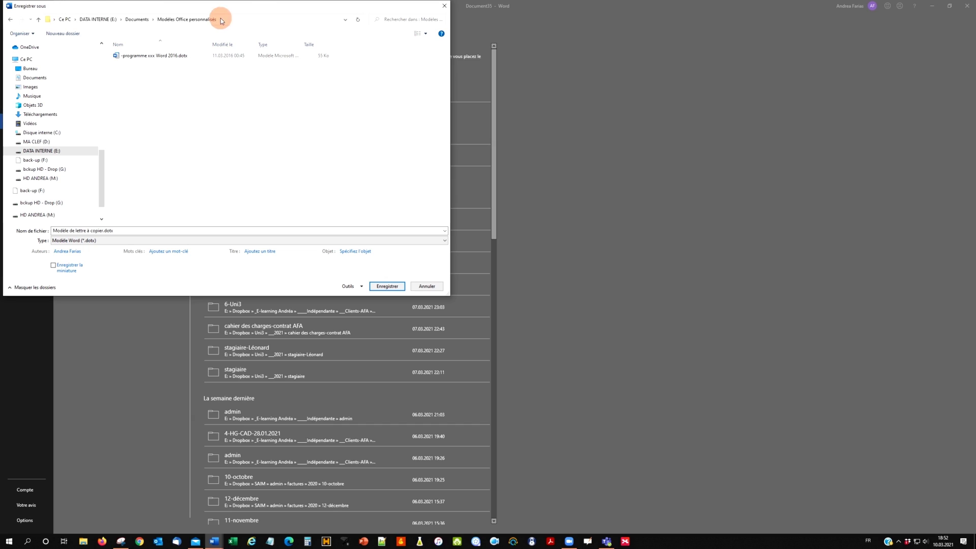
click(10, 20)
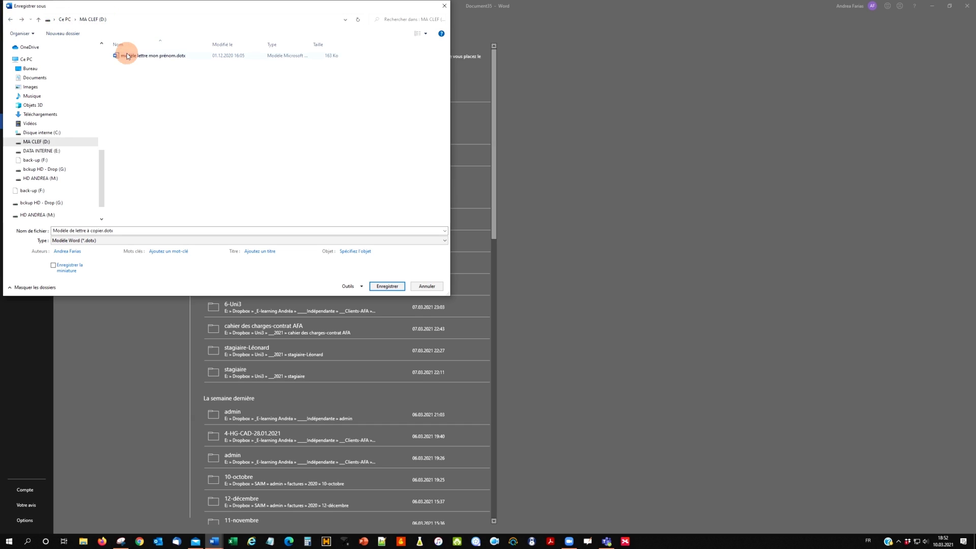
click(81, 231)
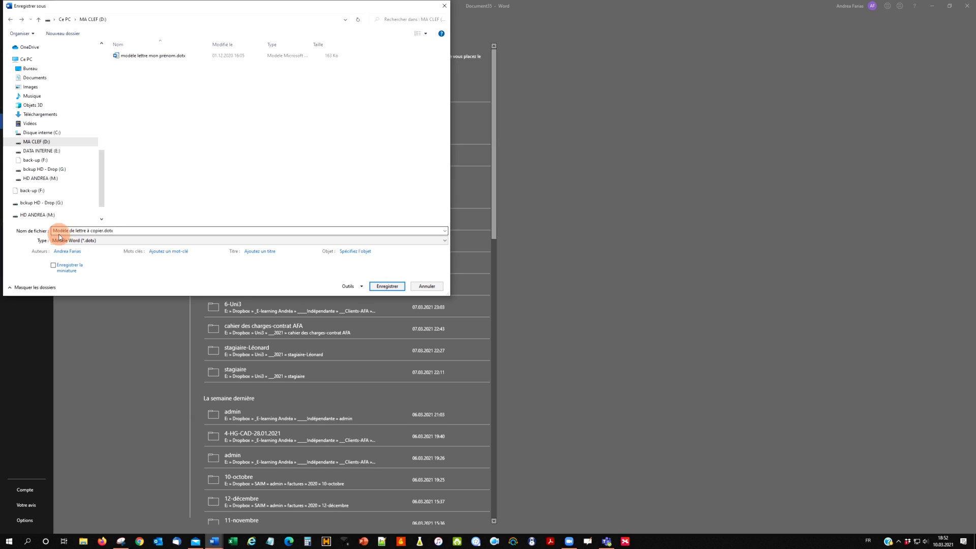
click(114, 240)
click(255, 247)
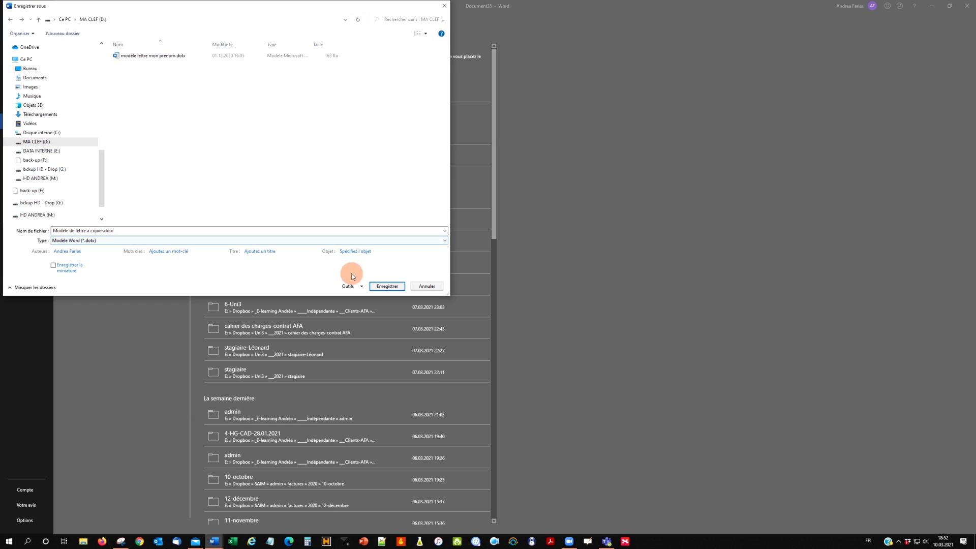
click(381, 287)
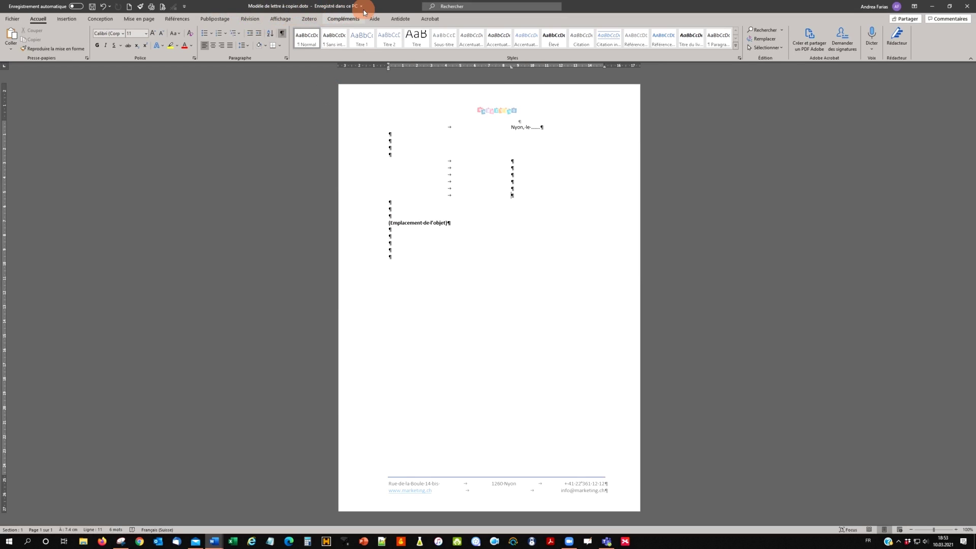
Close the template and create a new letter from "Modèle de lettre à copier.dotx" on MA CLEF (D:) using File Explorer.
click(967, 7)
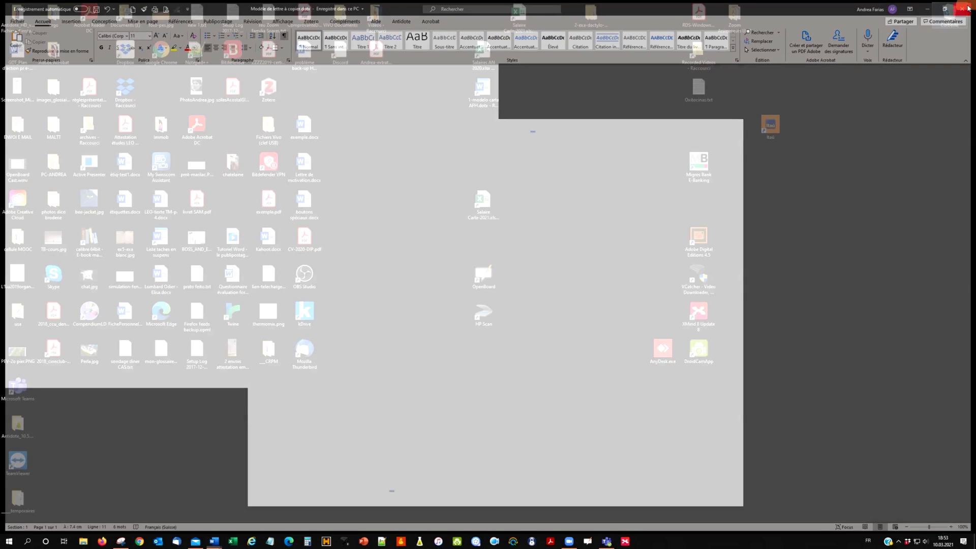
click(84, 542)
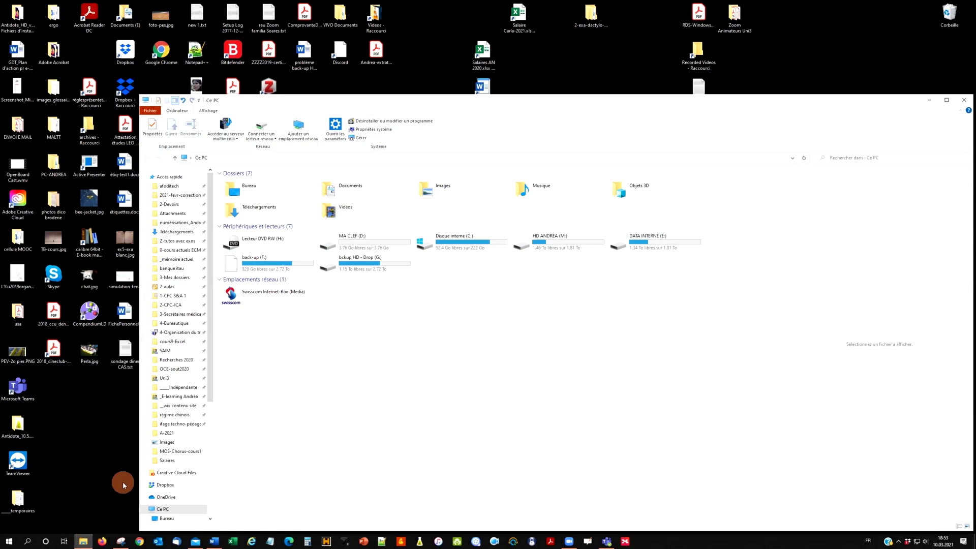
scroll(183, 484, down, 3)
scroll(183, 489, down, 1)
click(173, 477)
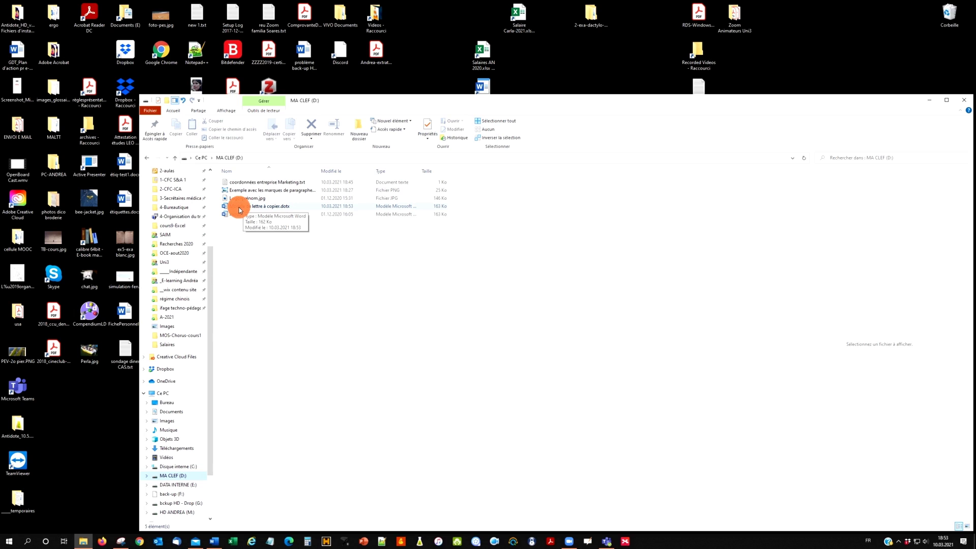
click(239, 208)
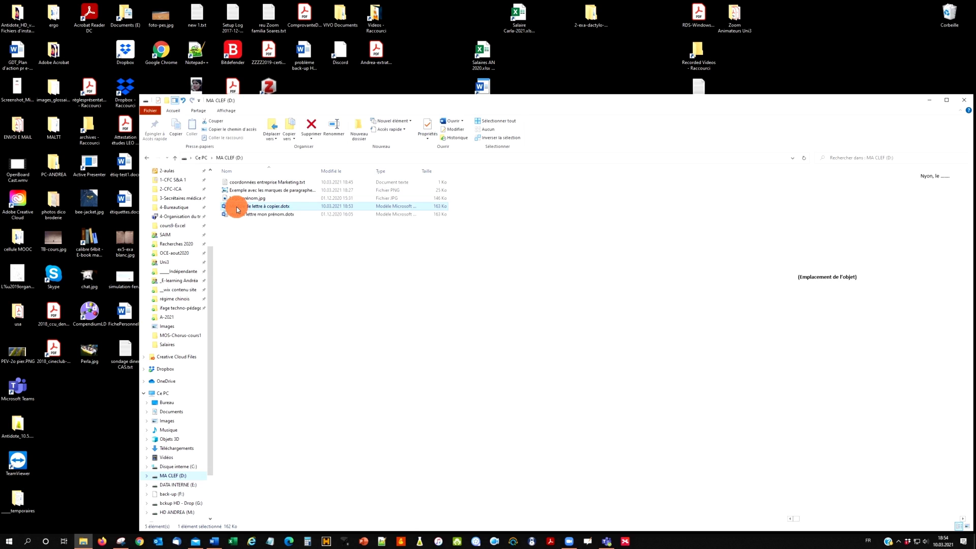
double_click(237, 208)
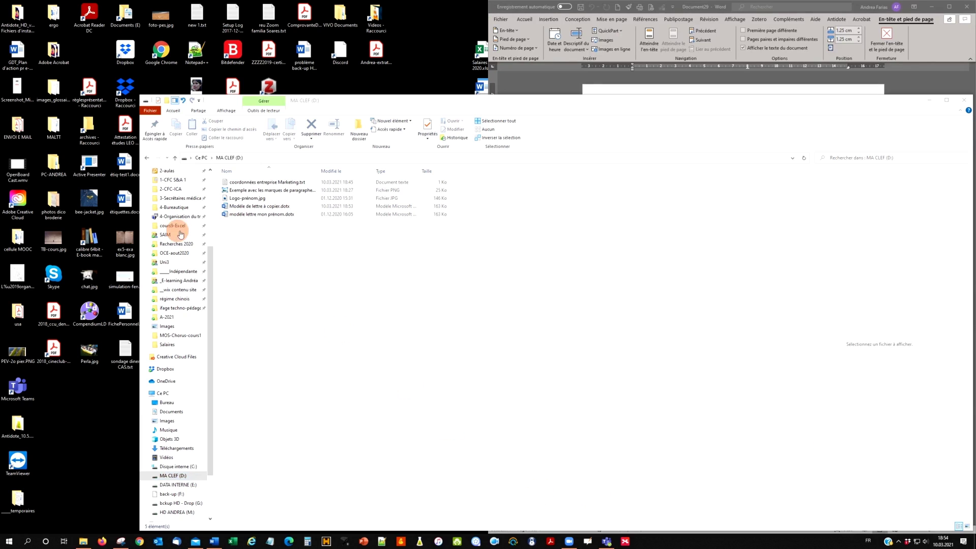
Return to the new letter's body and enter "Madame" and the recipient's full name on the first two address lines.
key(super+Left)
click(618, 84)
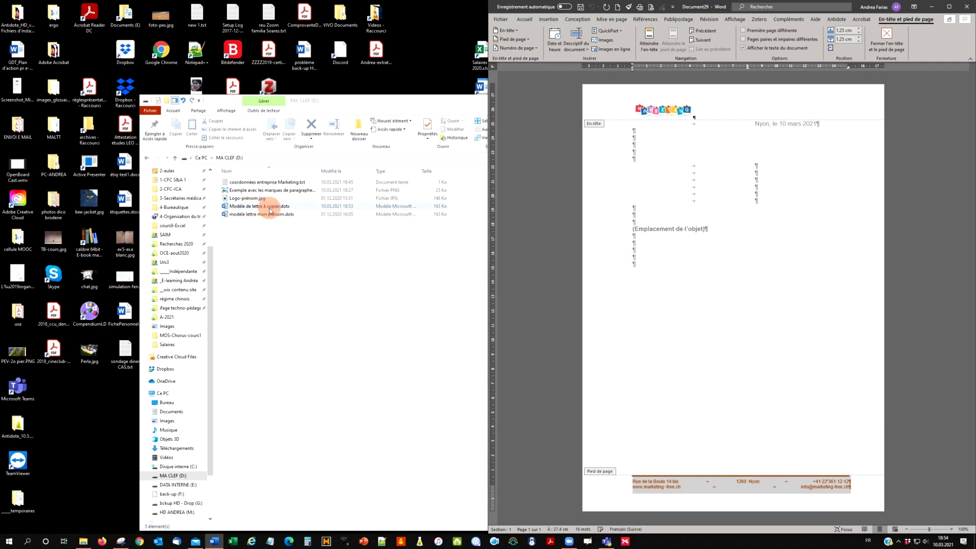
double_click(758, 170)
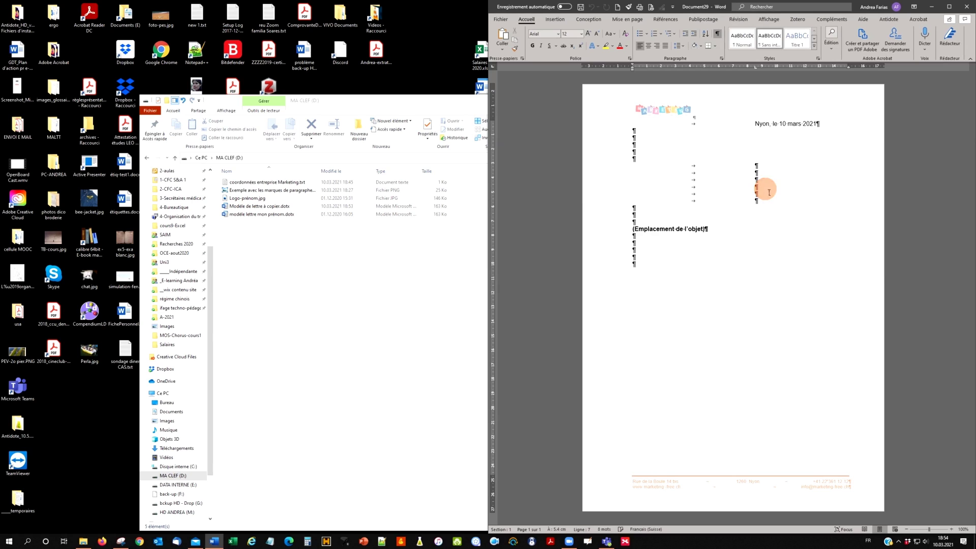
text(Madame)
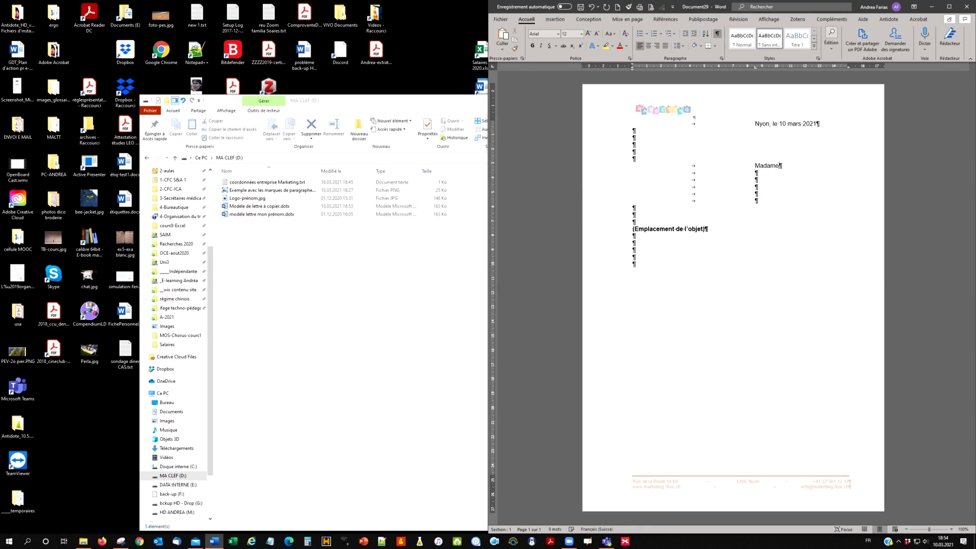
click(752, 175)
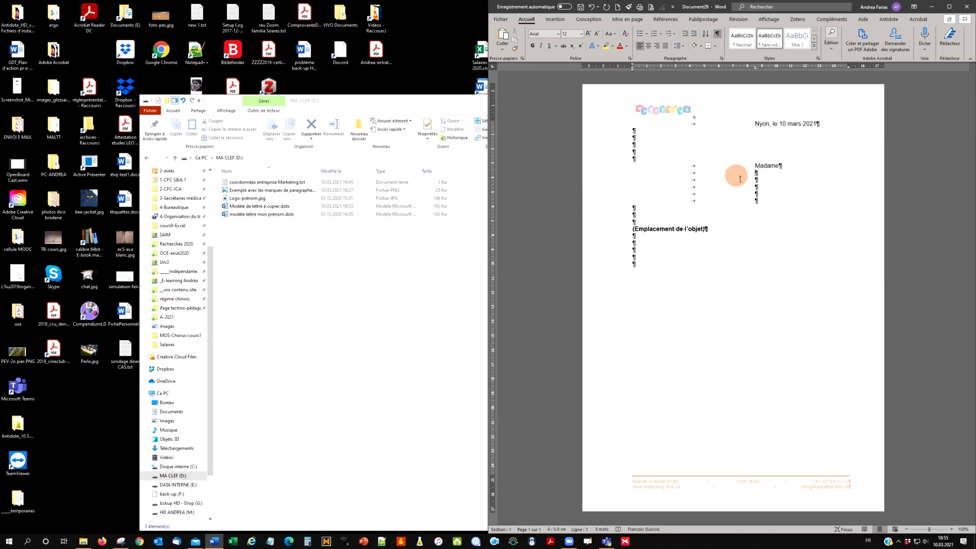
text(Sophie Ducommun)
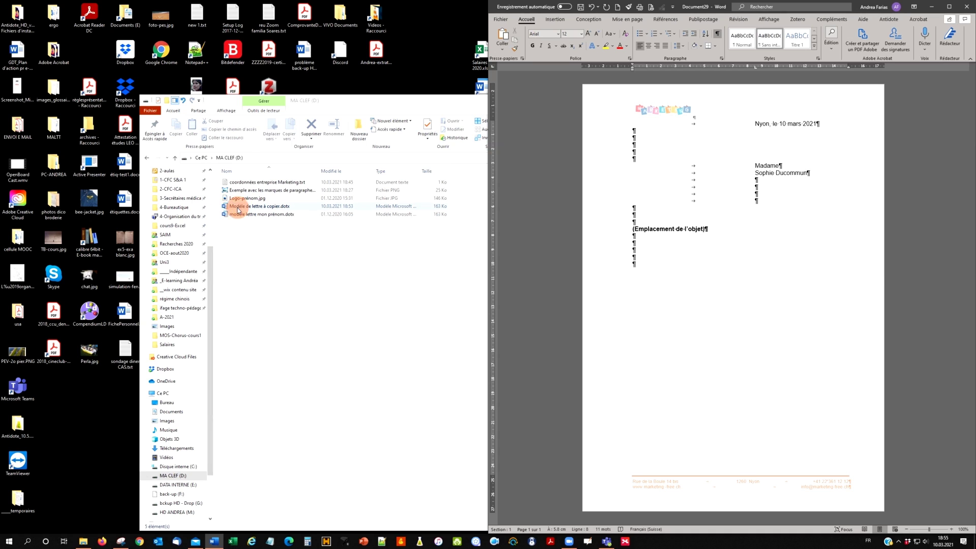
Snap the File Explorer window beside the letter and open the template file "Modèle de lettre à copier.dotx" itself for editing.
drag(316, 104, 2, 117)
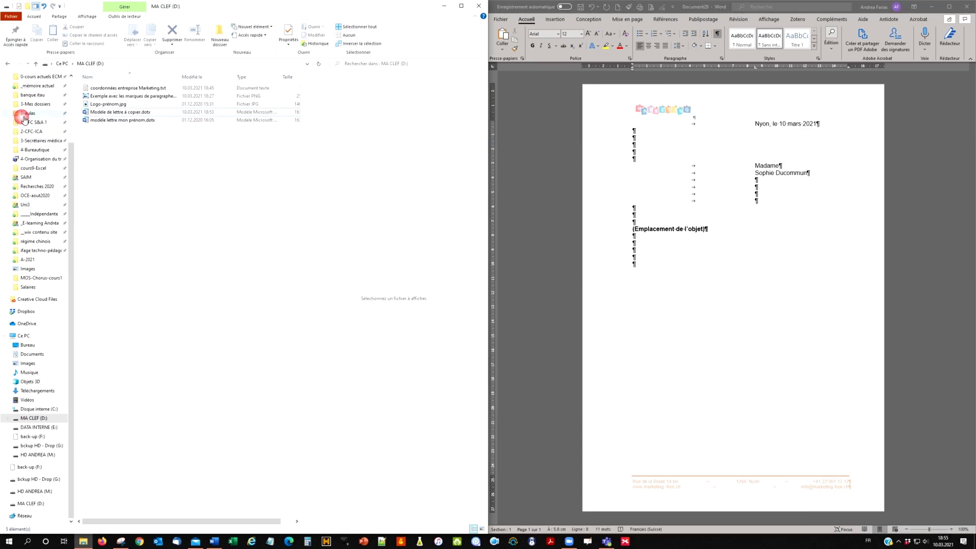
click(111, 114)
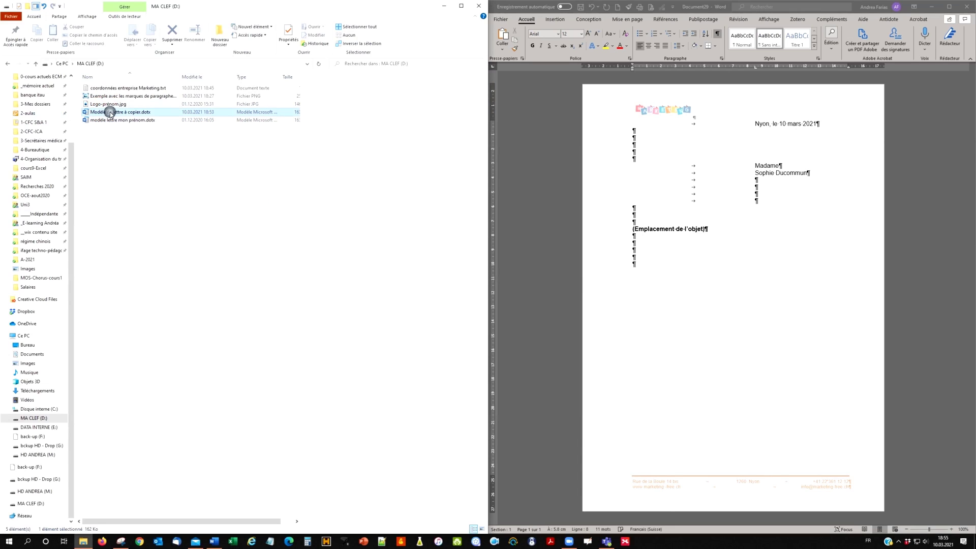
right_click(111, 114)
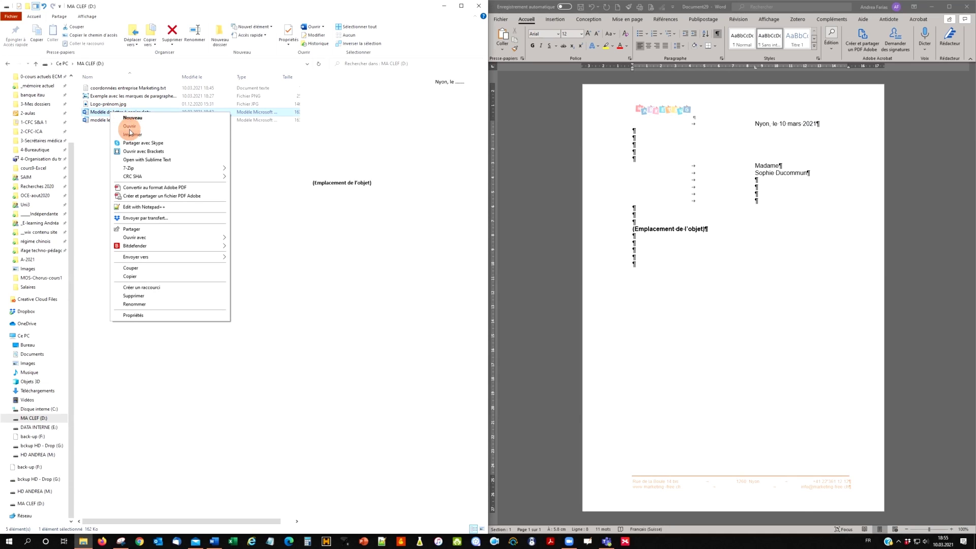
click(130, 129)
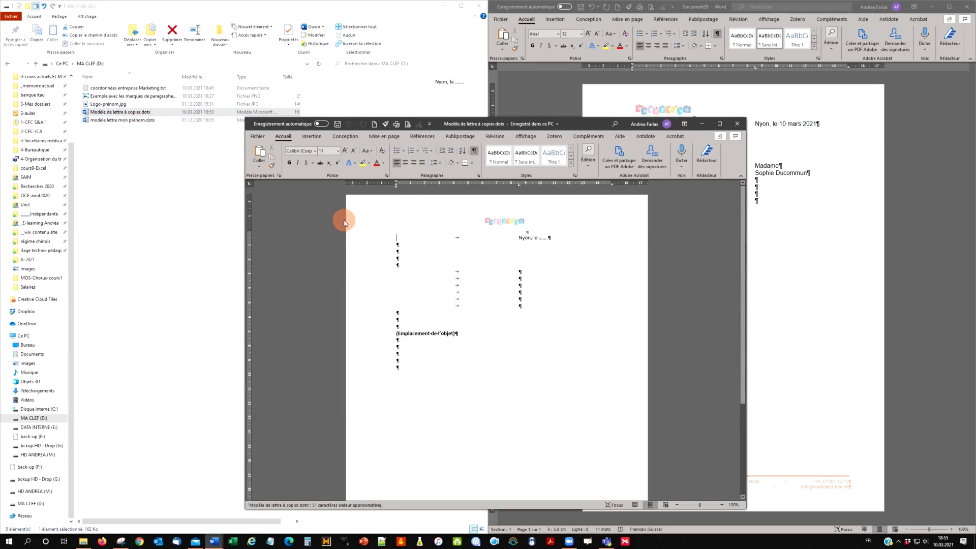
Replace the town "Nyon" with "Genève" in the template's dateline.
click(489, 126)
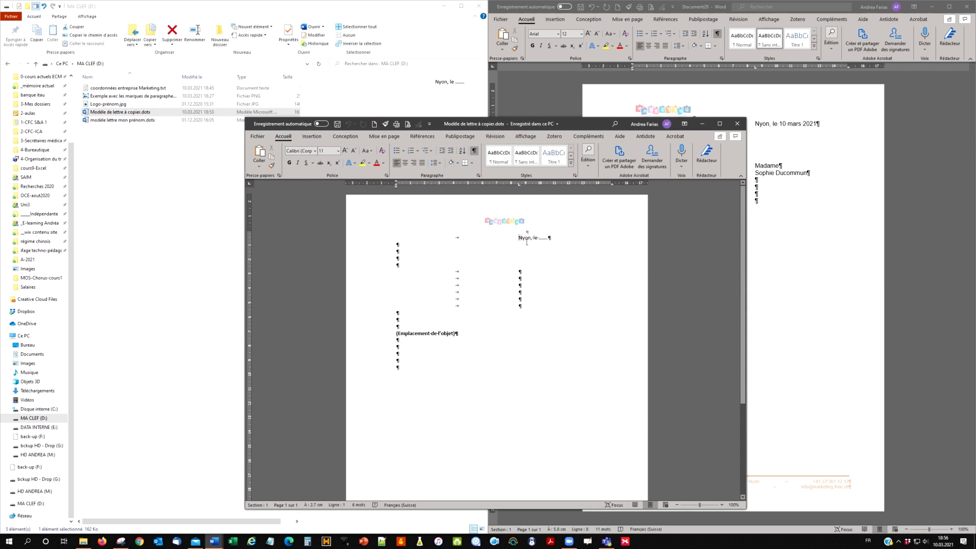
drag(519, 238, 530, 243)
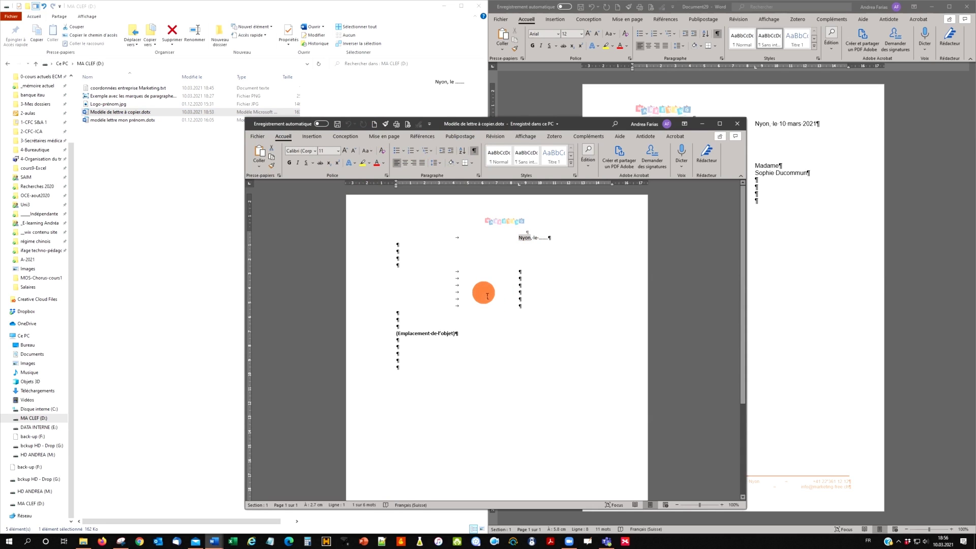
text(Genève)
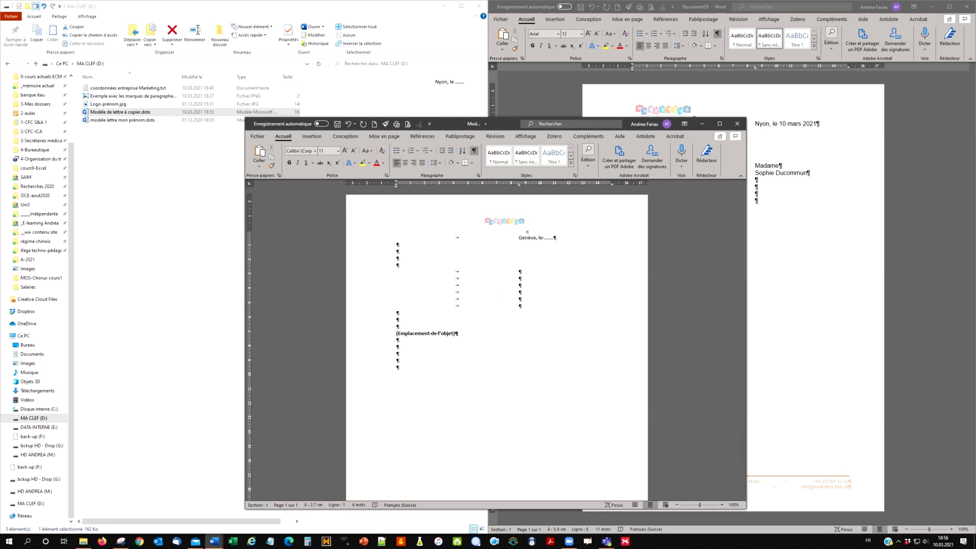